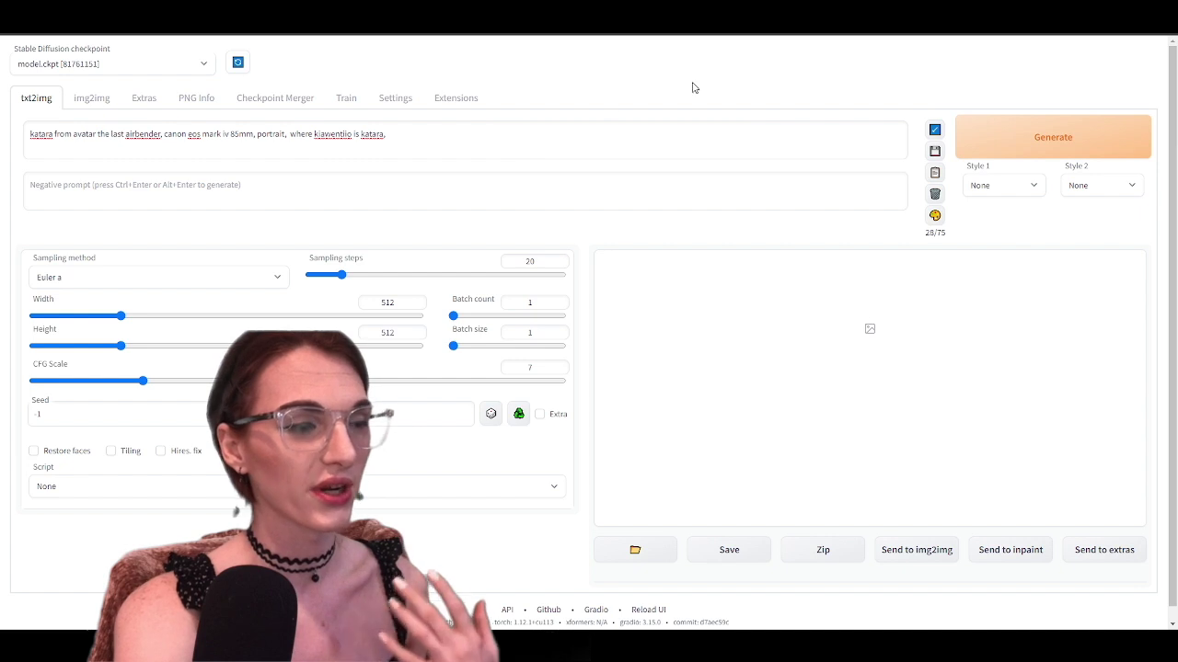
Step: Inspect the first generated Katara portrait full screen, then close the lightbox
scroll(570, 221, down, 1)
scroll(231, 311, up, 1)
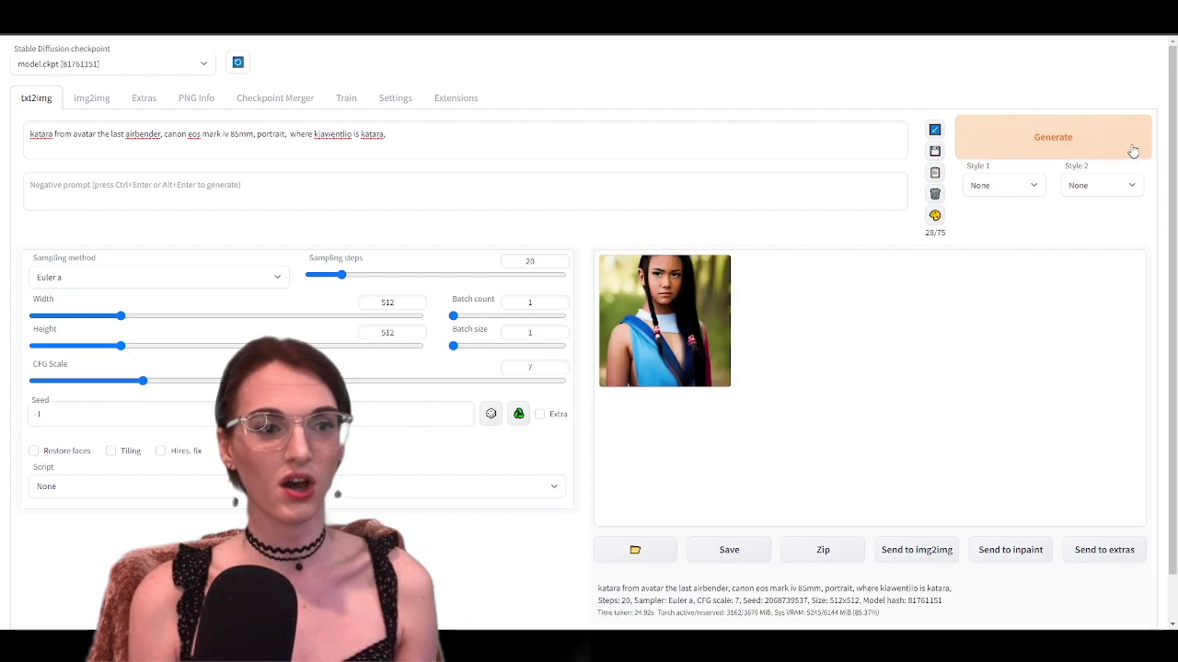
click(668, 348)
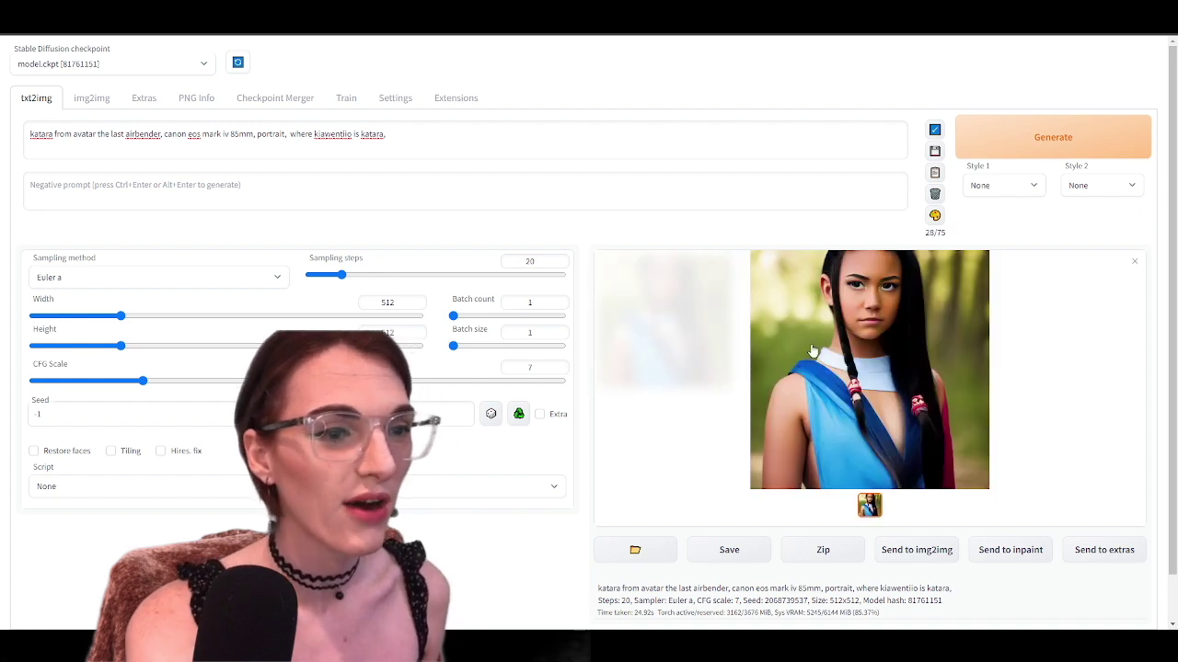
click(883, 368)
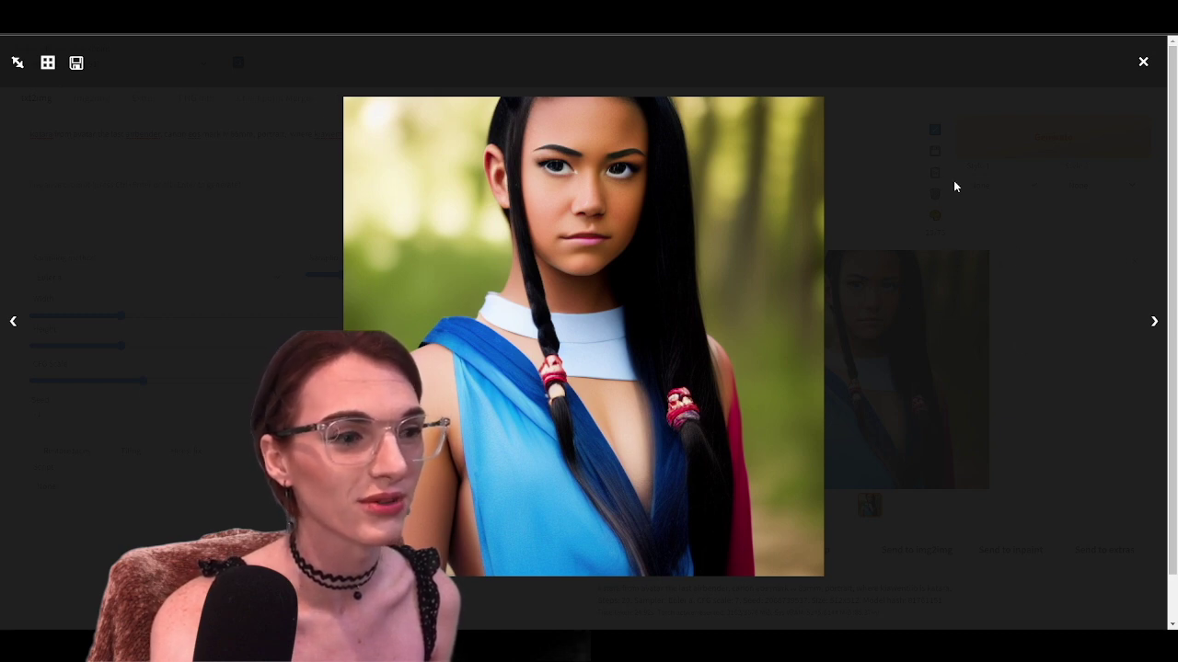
click(942, 231)
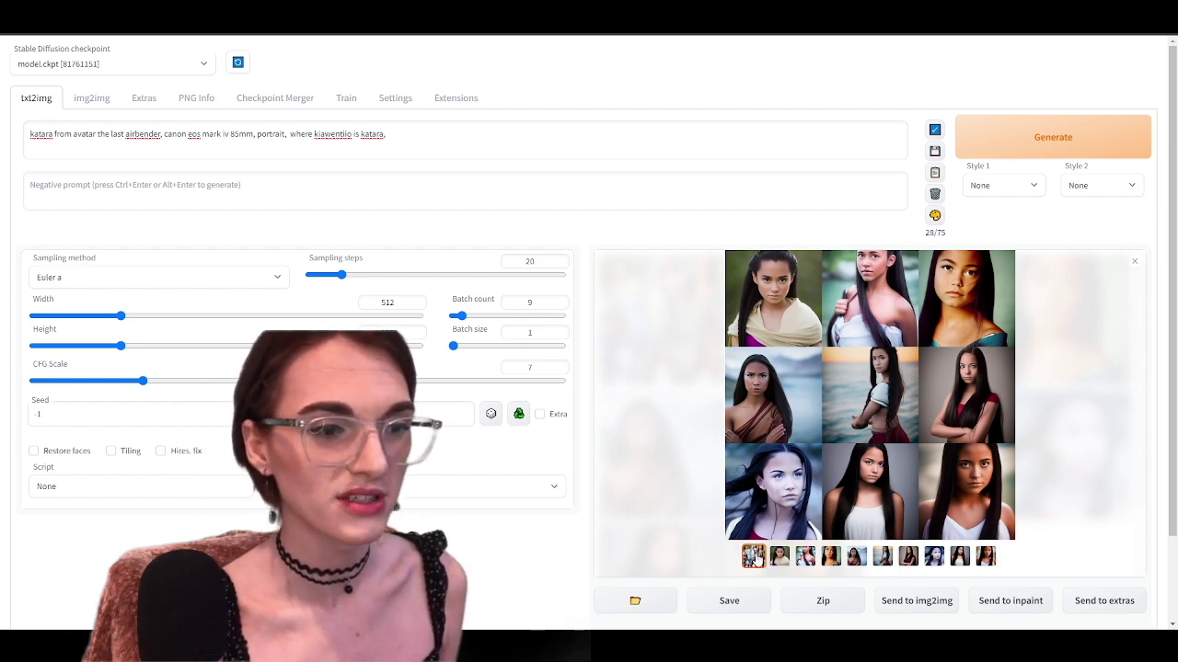
Step: Browse the nine-portrait batch, including the blue parka, hoodie and braided variations
click(779, 555)
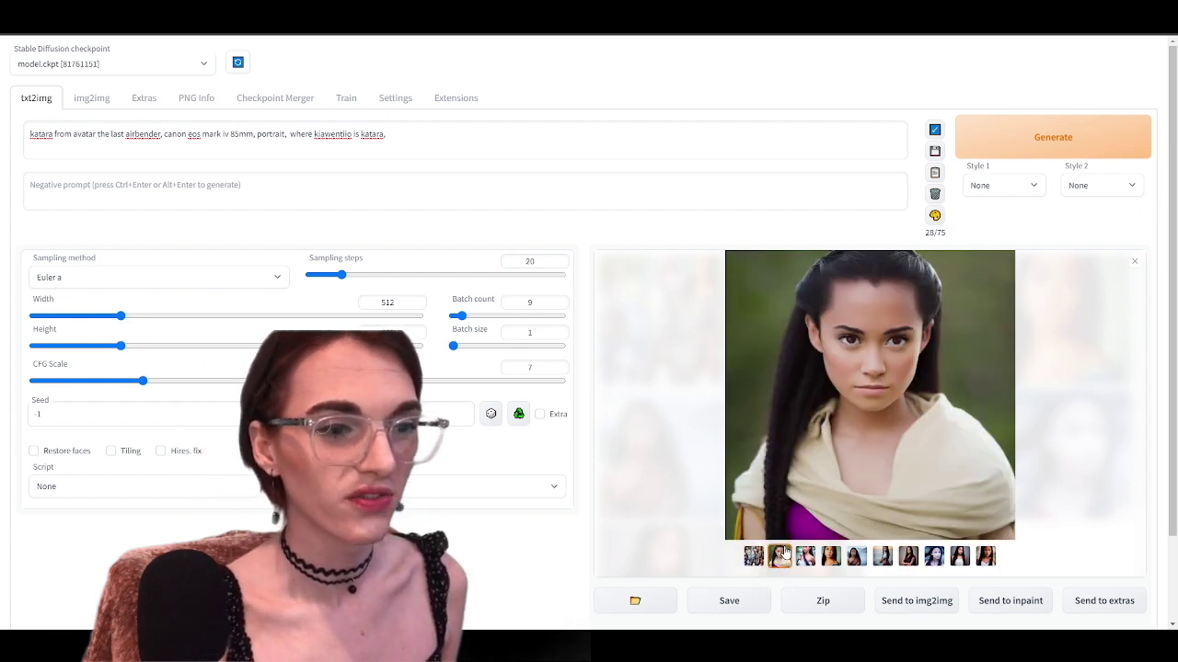
click(805, 557)
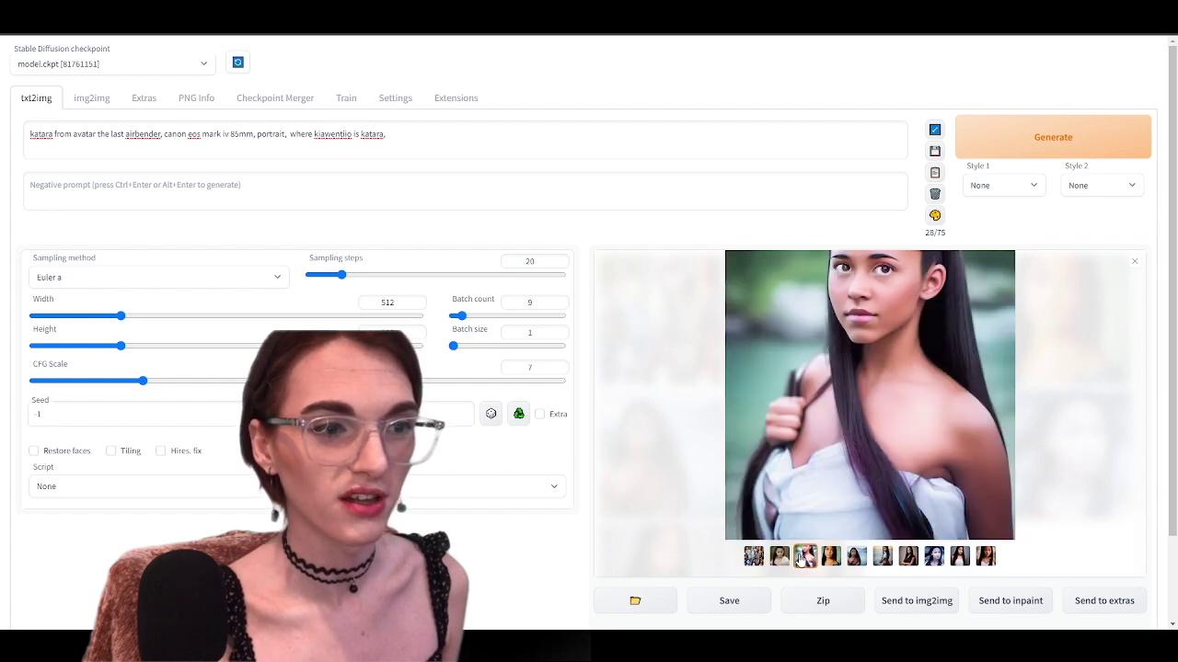
click(830, 556)
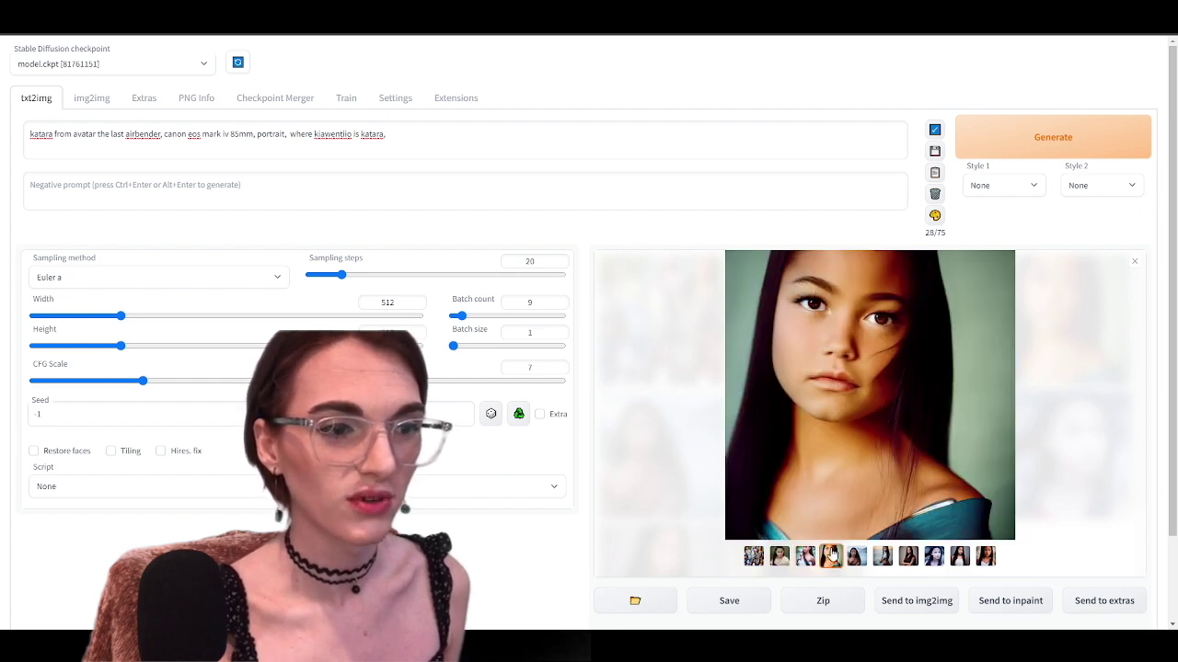
click(908, 556)
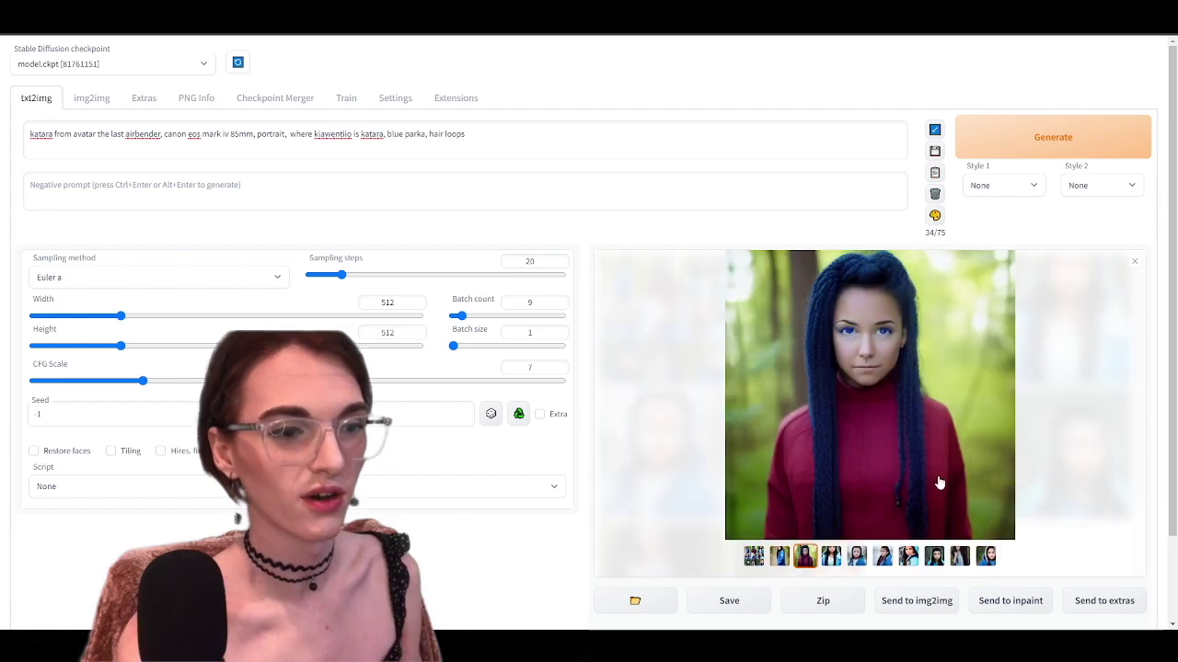
click(779, 561)
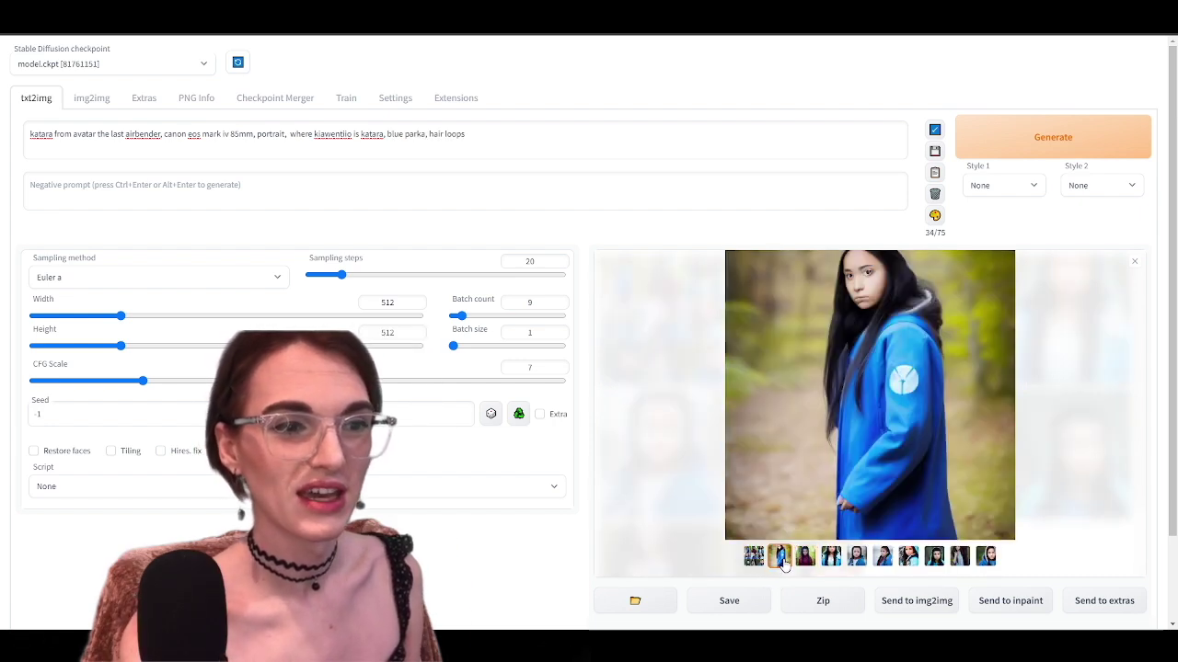
click(831, 557)
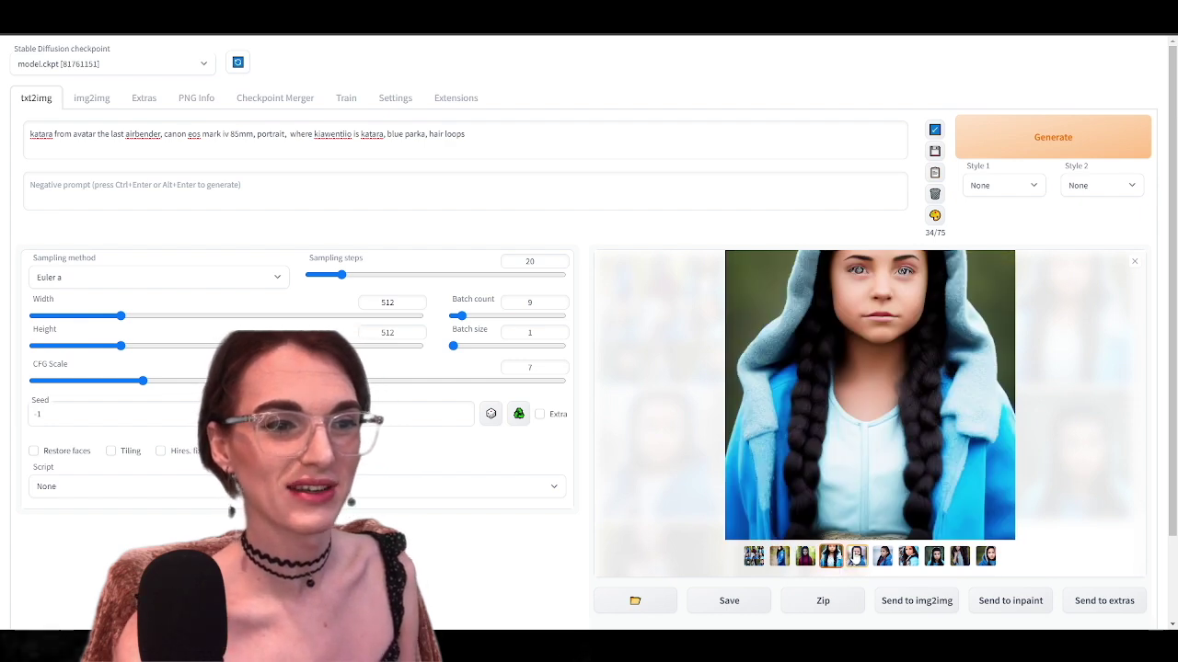
click(856, 556)
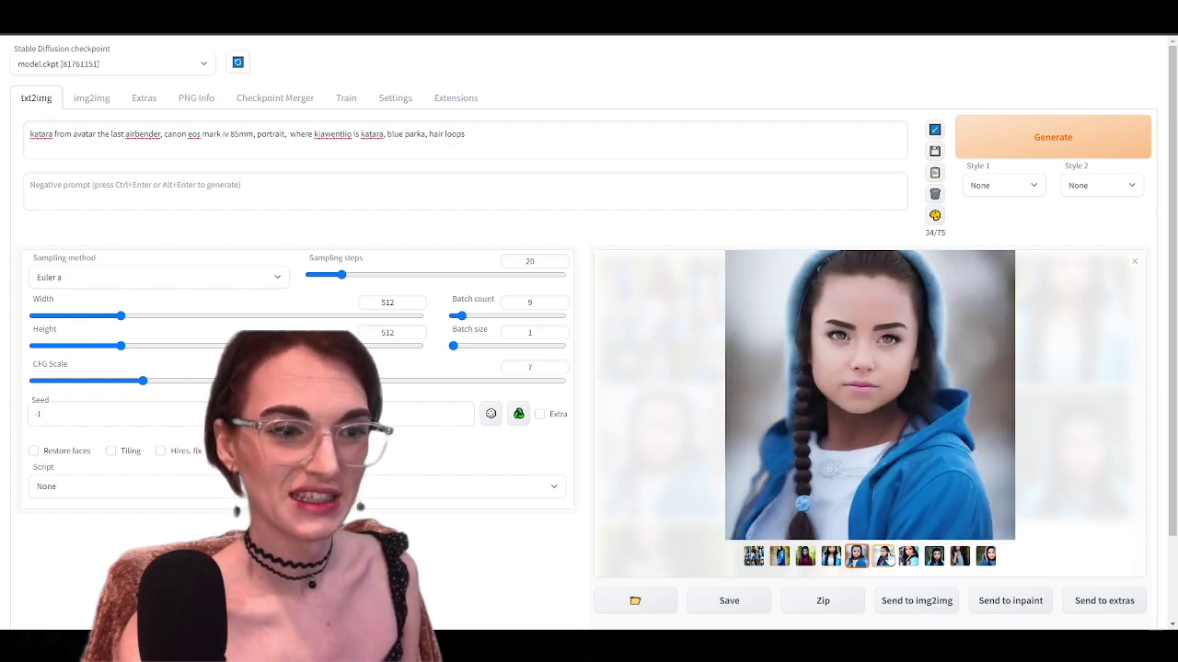
click(885, 556)
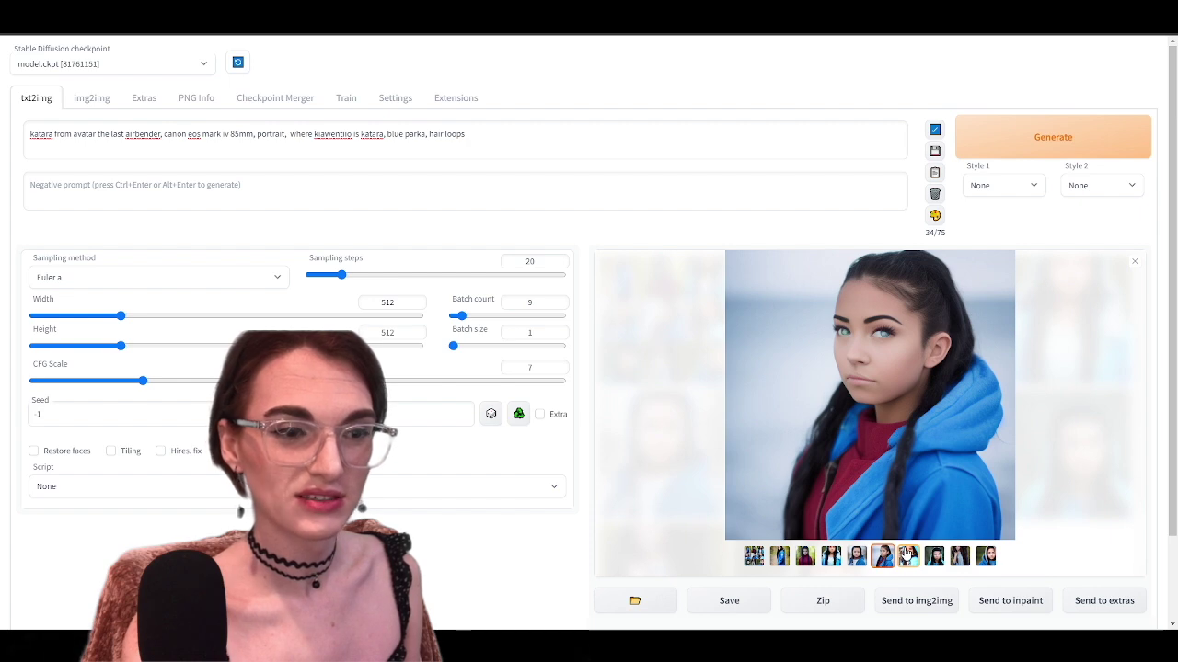
click(908, 555)
click(933, 556)
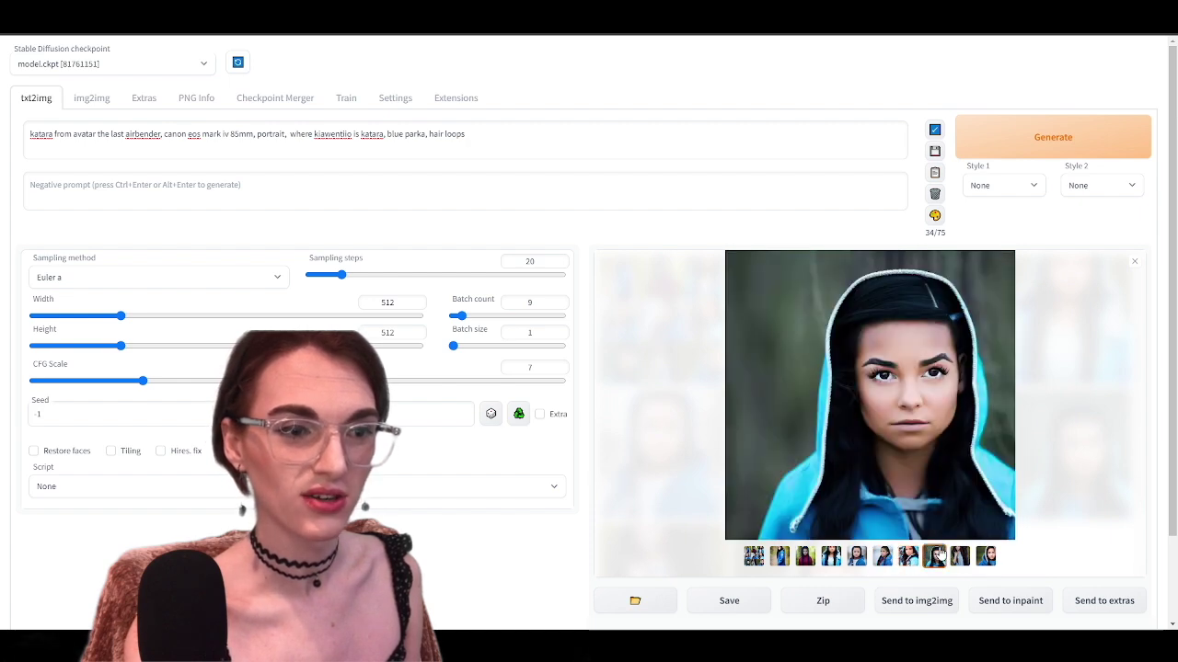
click(955, 555)
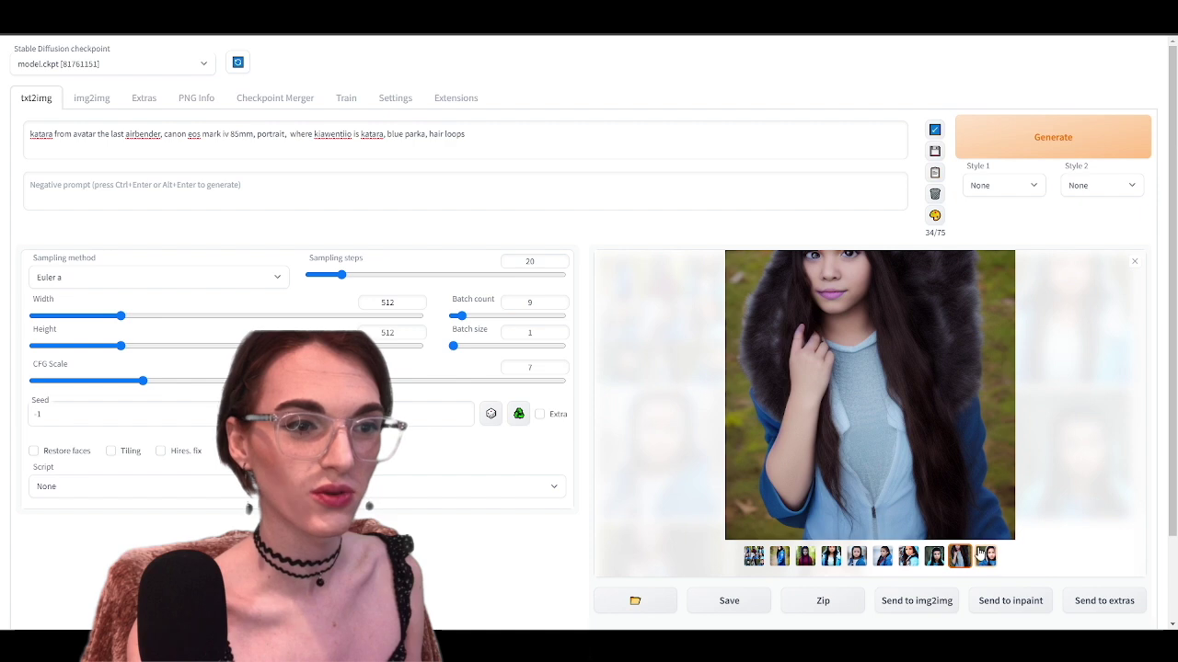
click(983, 556)
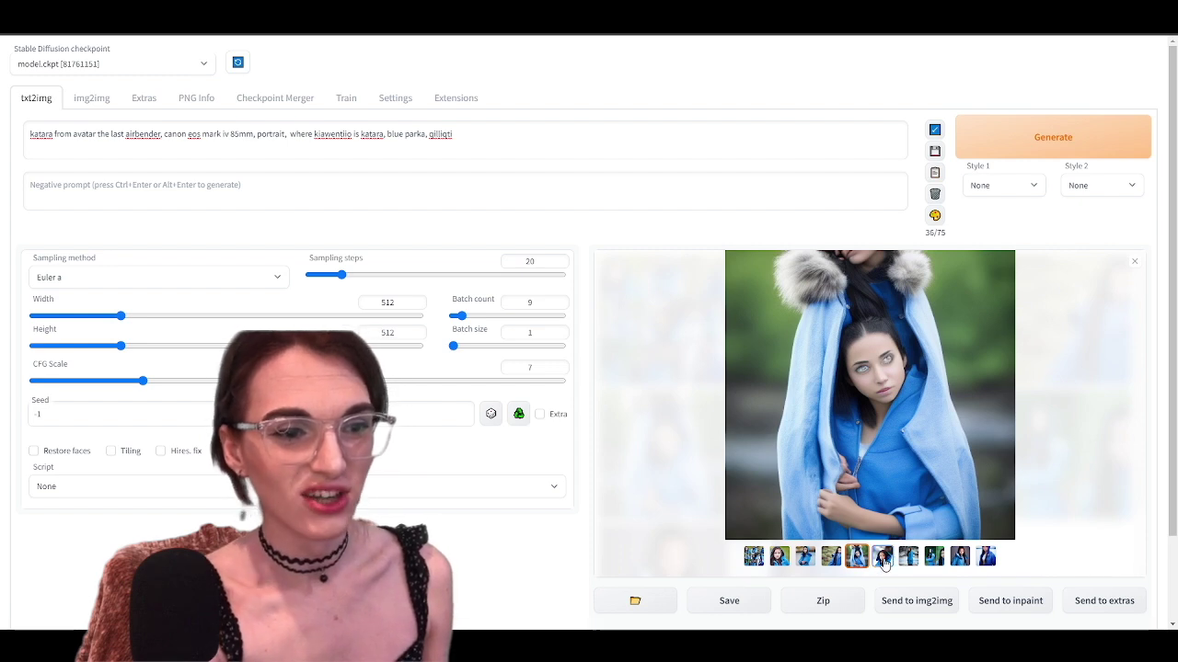
Step: Browse the new batch, including the long-haired girl in a blue parka
click(884, 559)
click(933, 559)
click(957, 560)
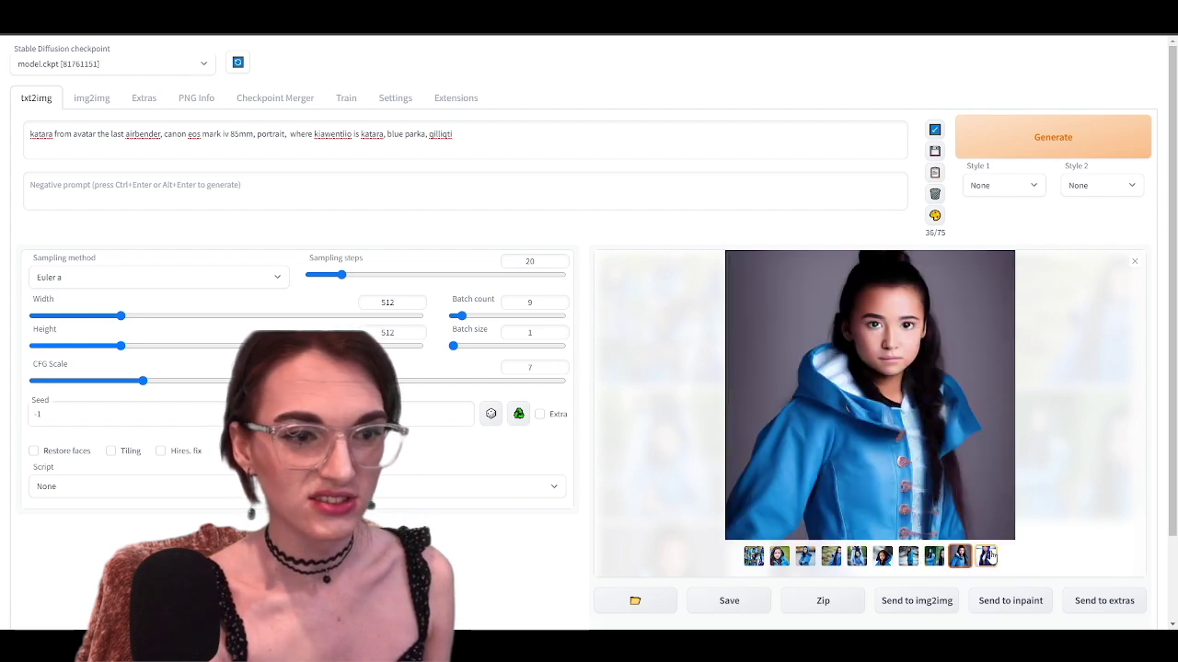
click(934, 558)
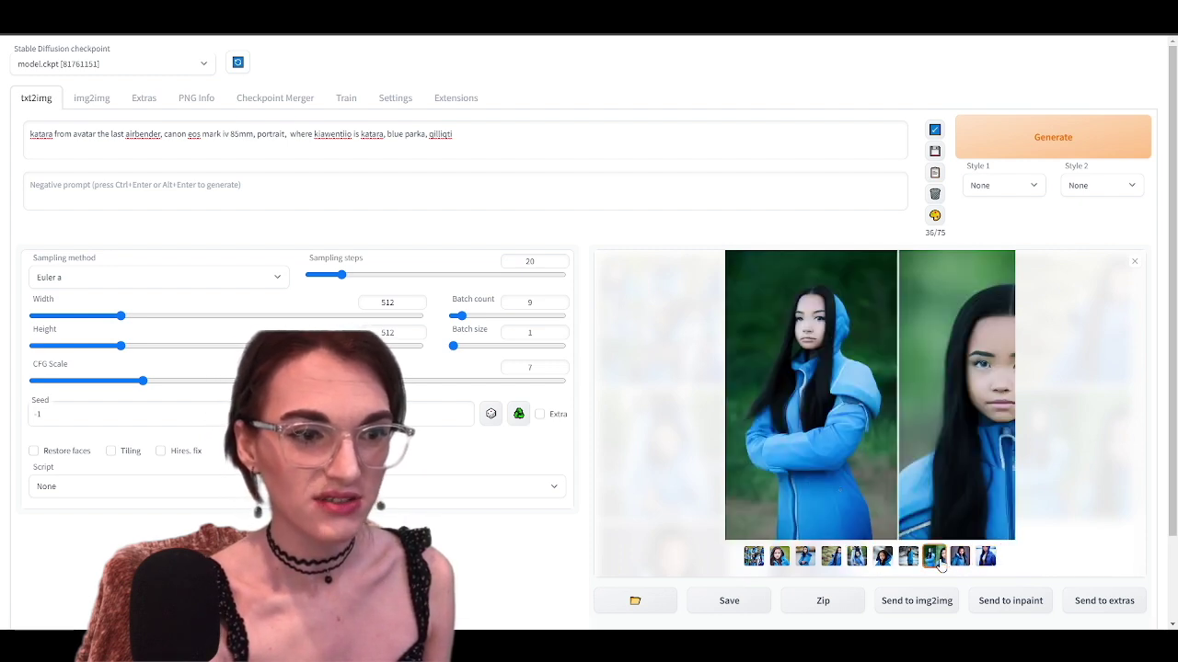
click(984, 557)
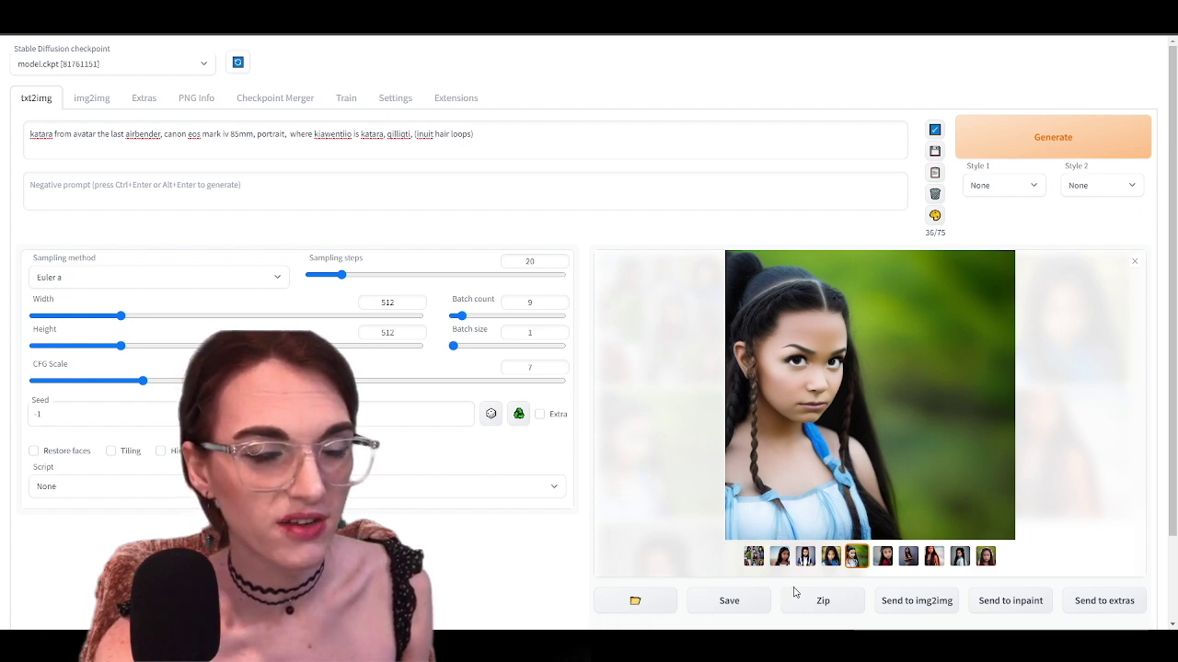
Step: Change the prompt ending to 'qilliqti, ((inuit hair loops))' and pick one generated variation
click(977, 601)
click(1086, 138)
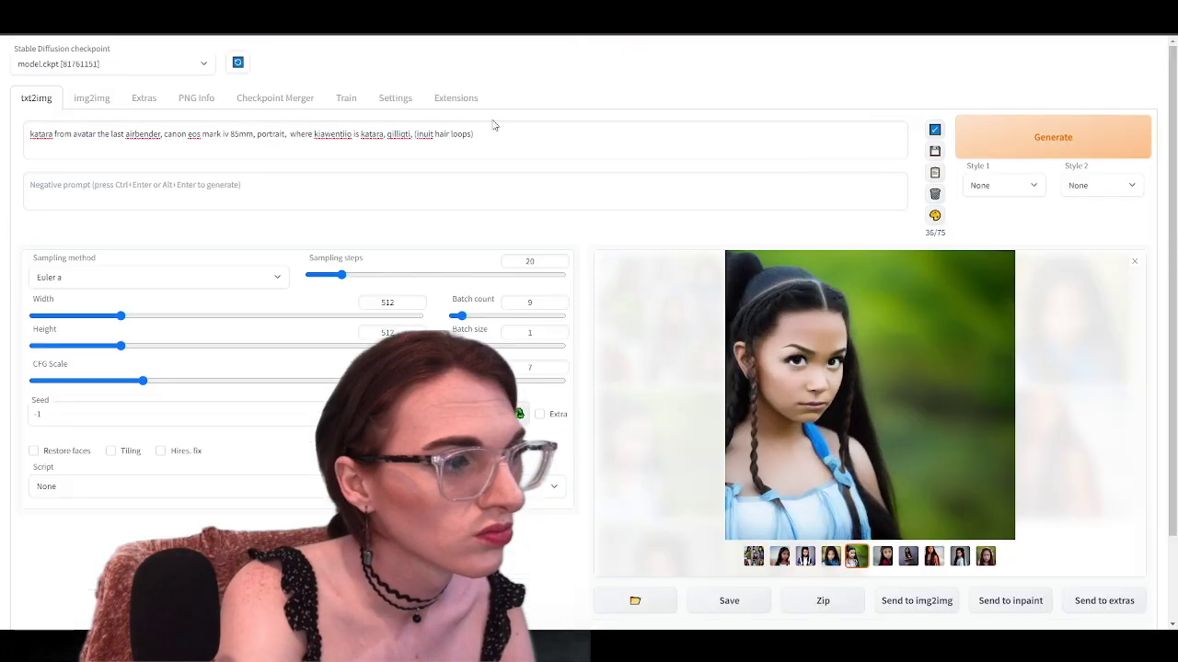
click(1056, 145)
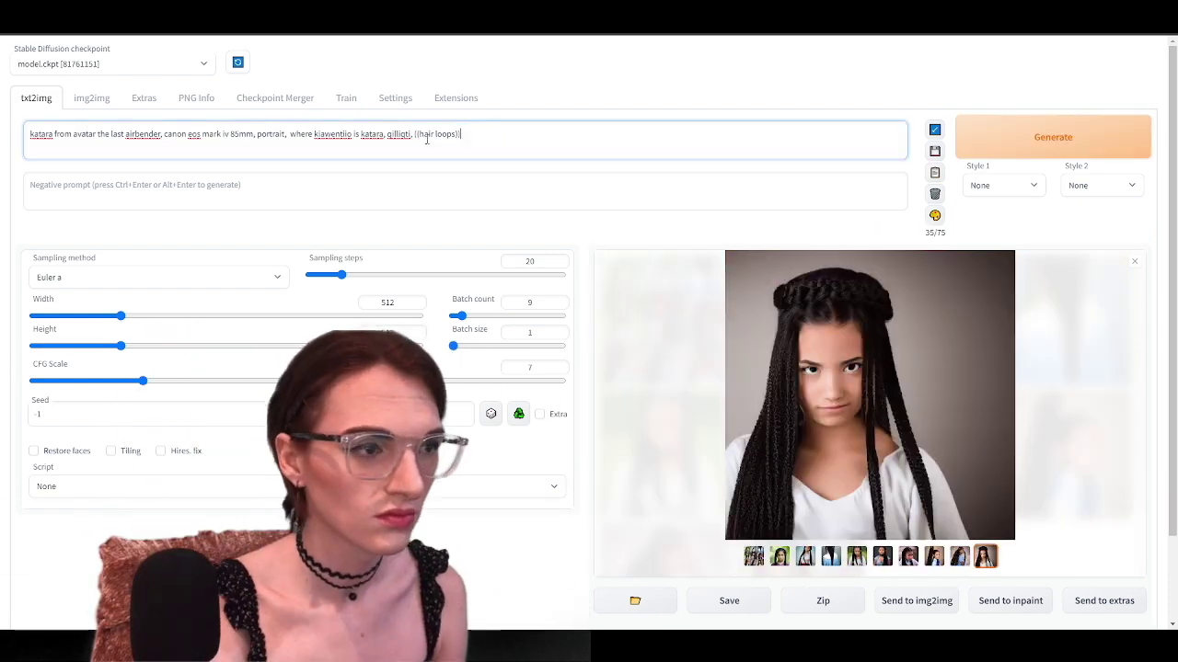
click(1064, 136)
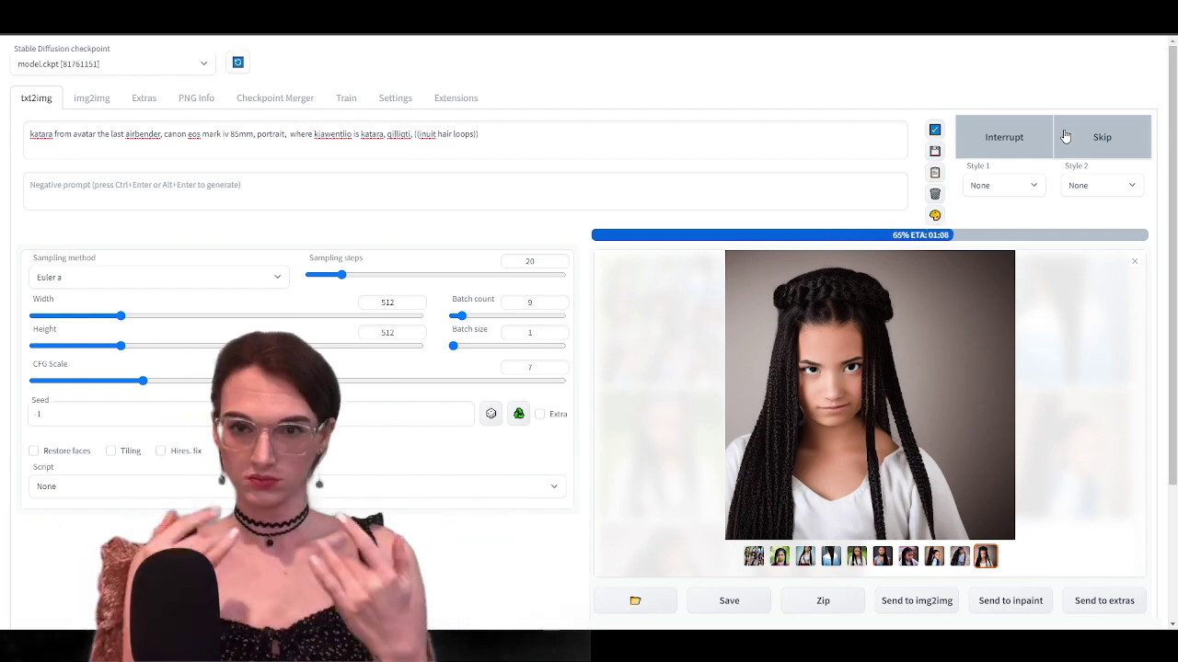
click(906, 557)
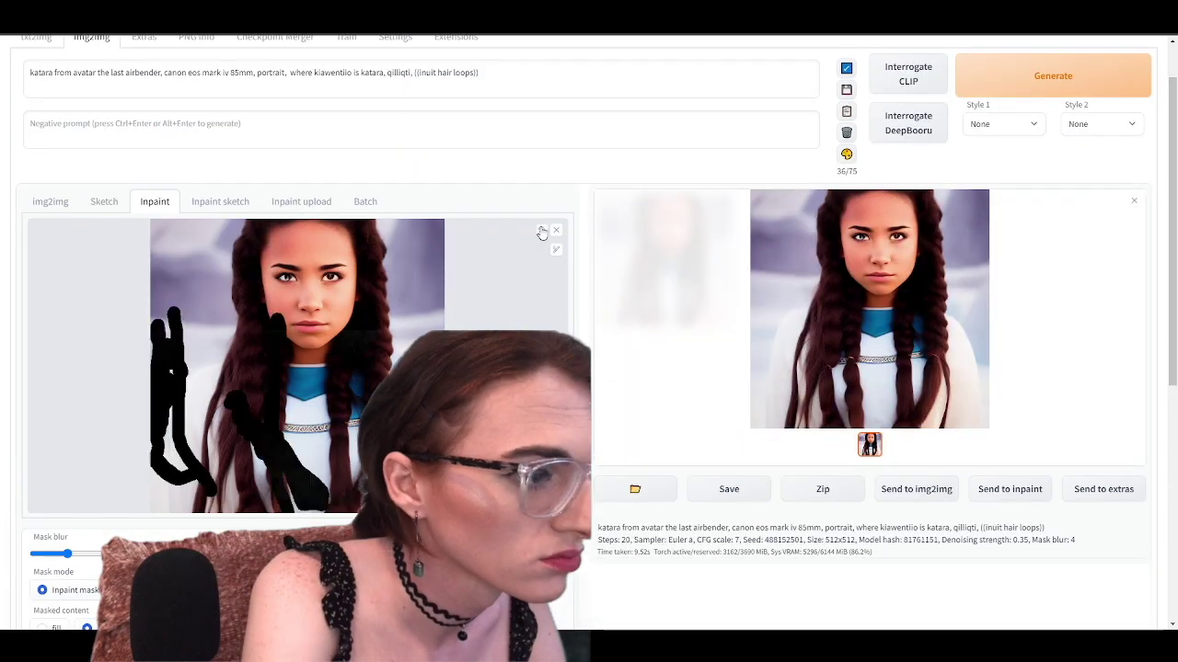
Step: Send the chosen portrait to Inpaint and run several hair-loops inpainting passes
click(1051, 73)
scroll(770, 226, up, 1)
click(1032, 137)
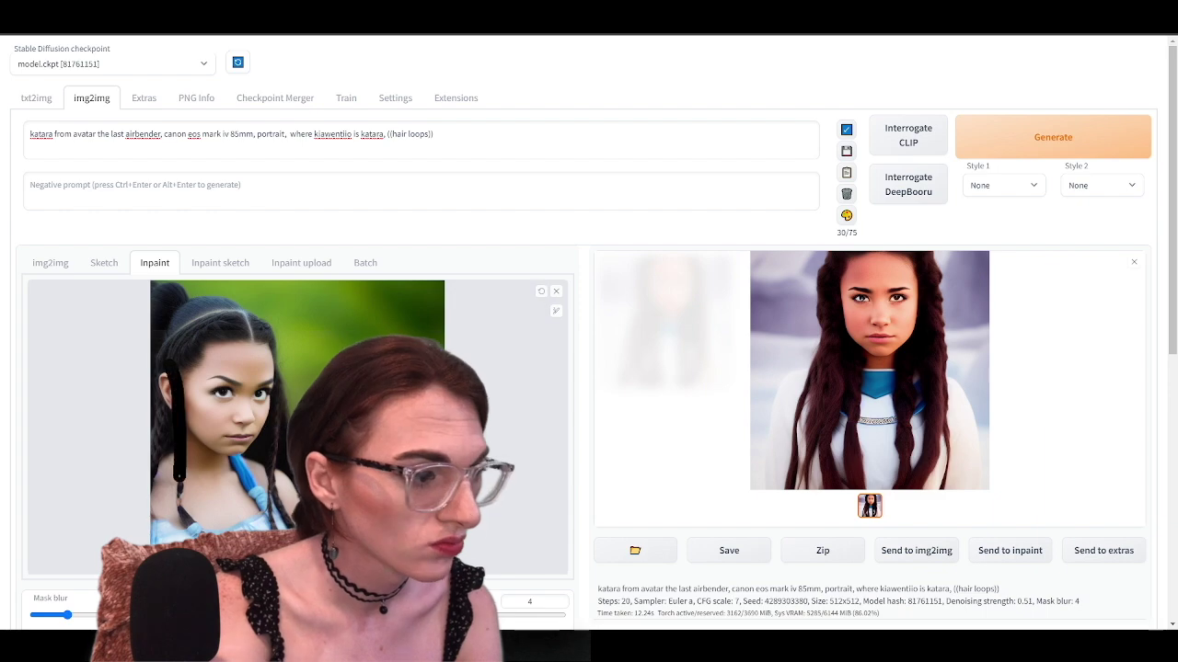
click(1043, 140)
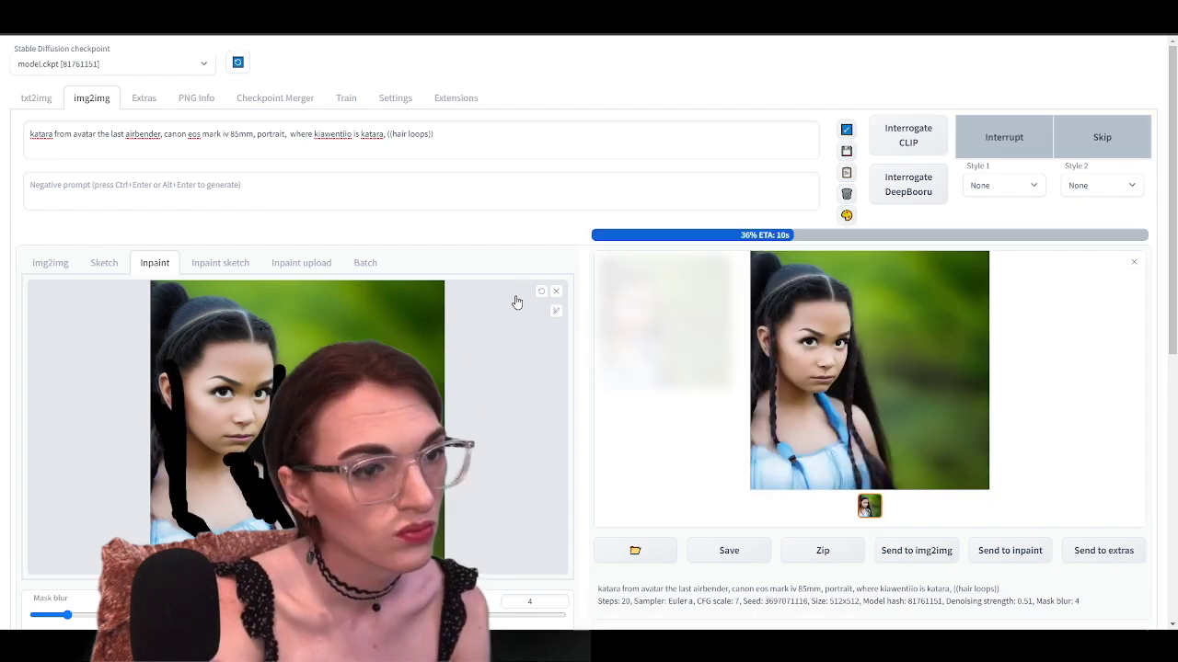
click(1040, 138)
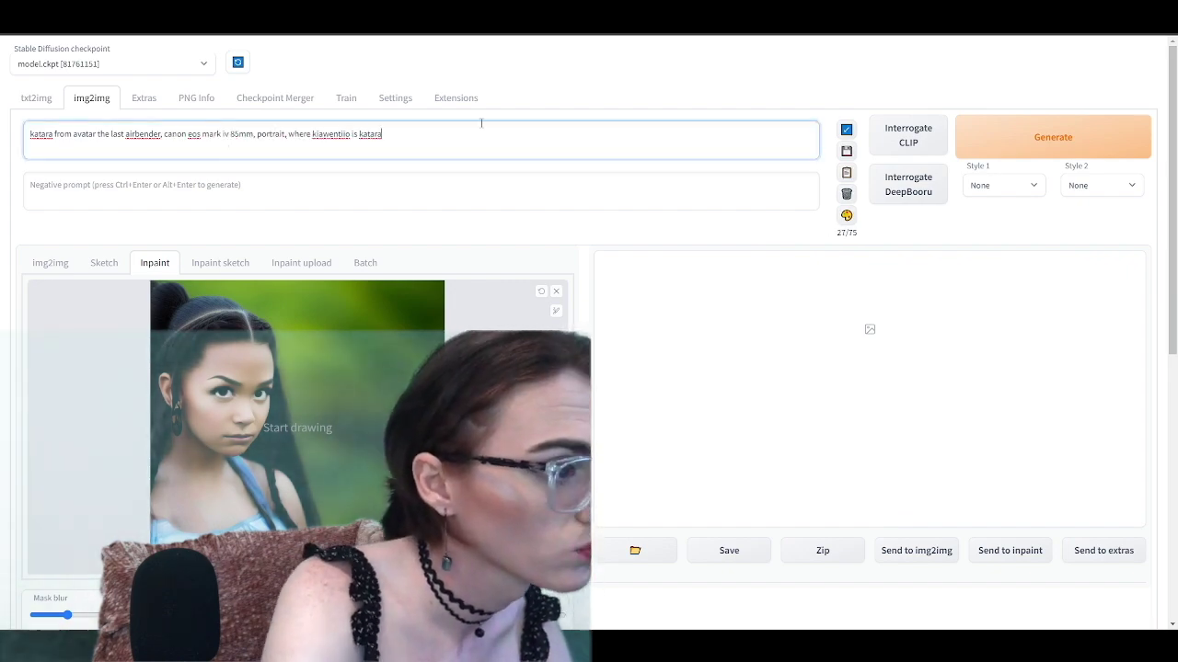
click(1030, 147)
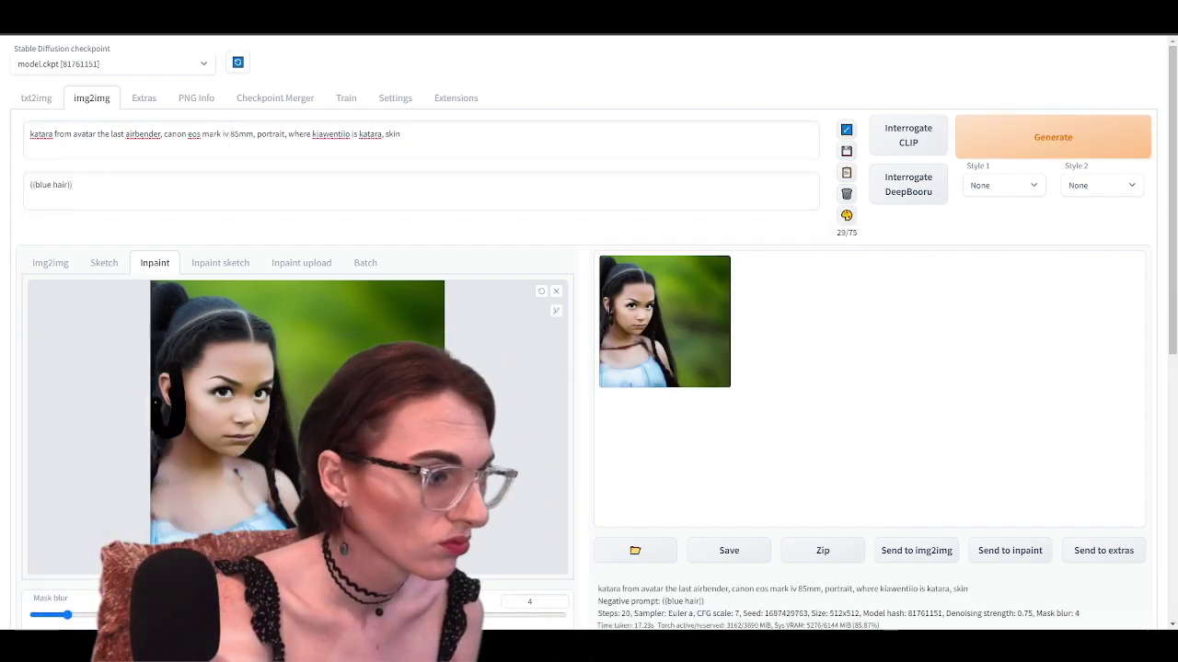
Step: Remove the ((blue hair)) negative prompt, add 'qilliqti' to the prompt, and regenerate
triple_click(51, 184)
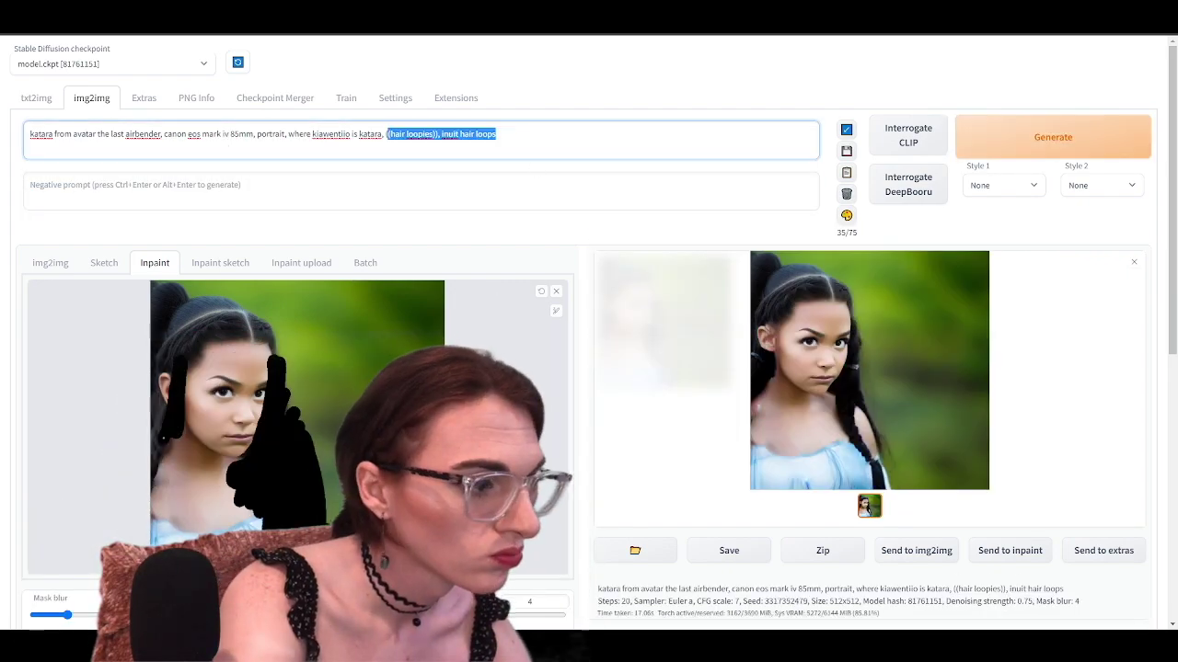
click(996, 140)
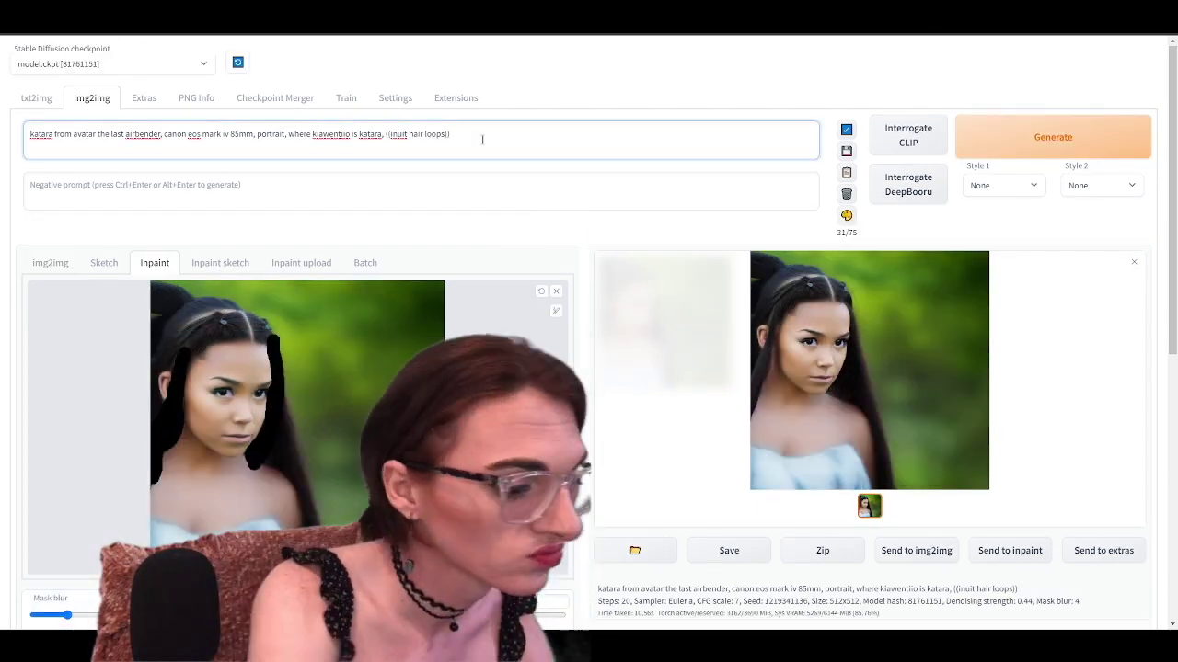
text(,)
click(1053, 137)
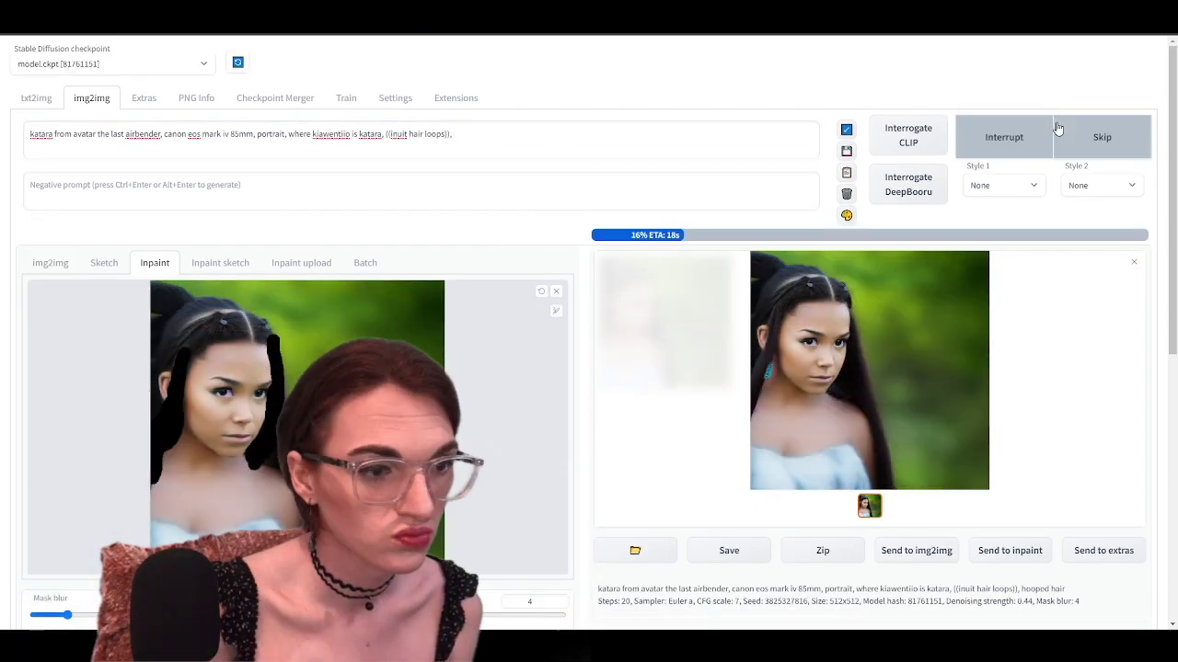
click(1041, 139)
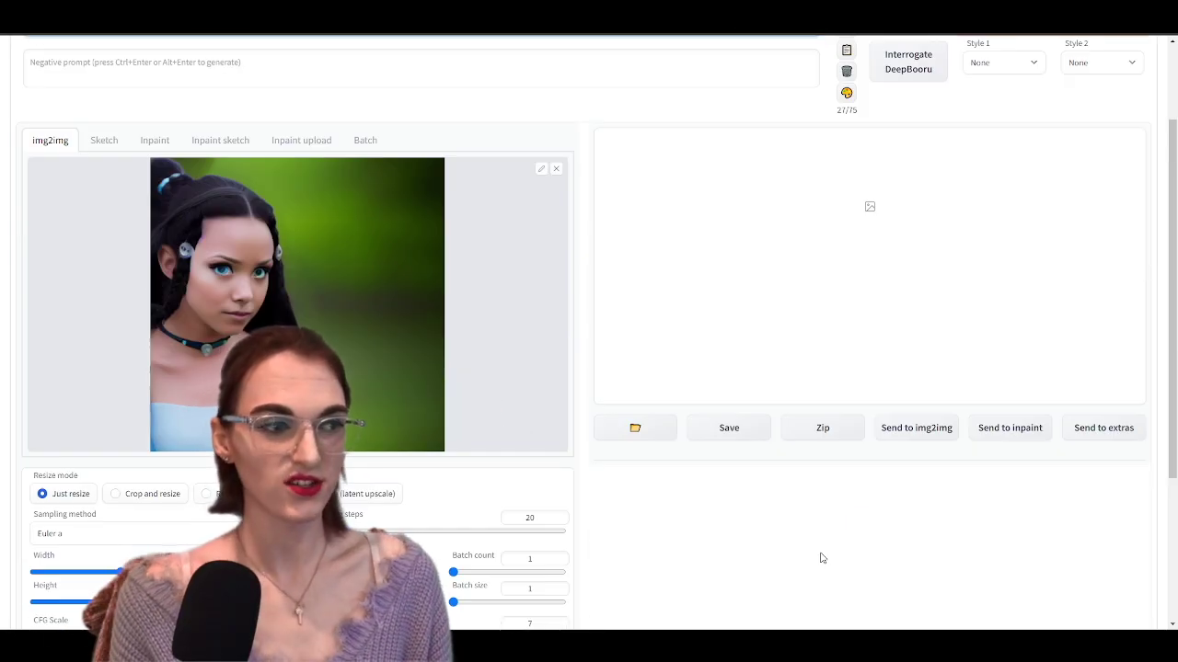
scroll(748, 531, up, 1)
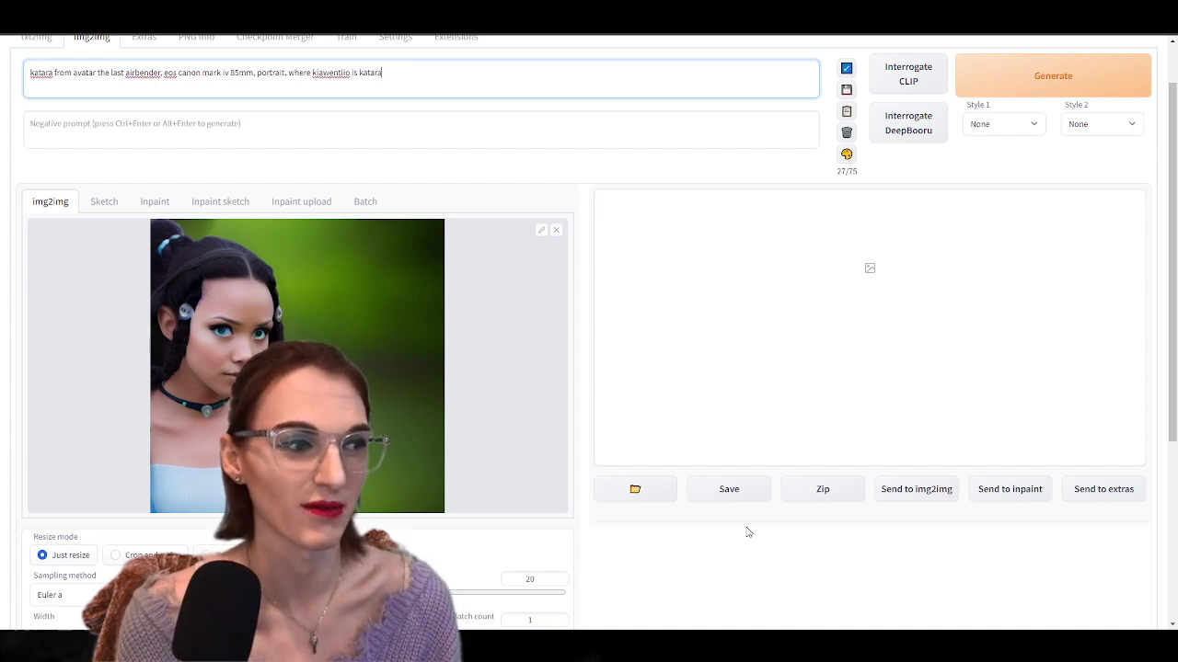
Step: Scroll past the denoising 0.75 result down to the sampling sliders
scroll(747, 531, up, 1)
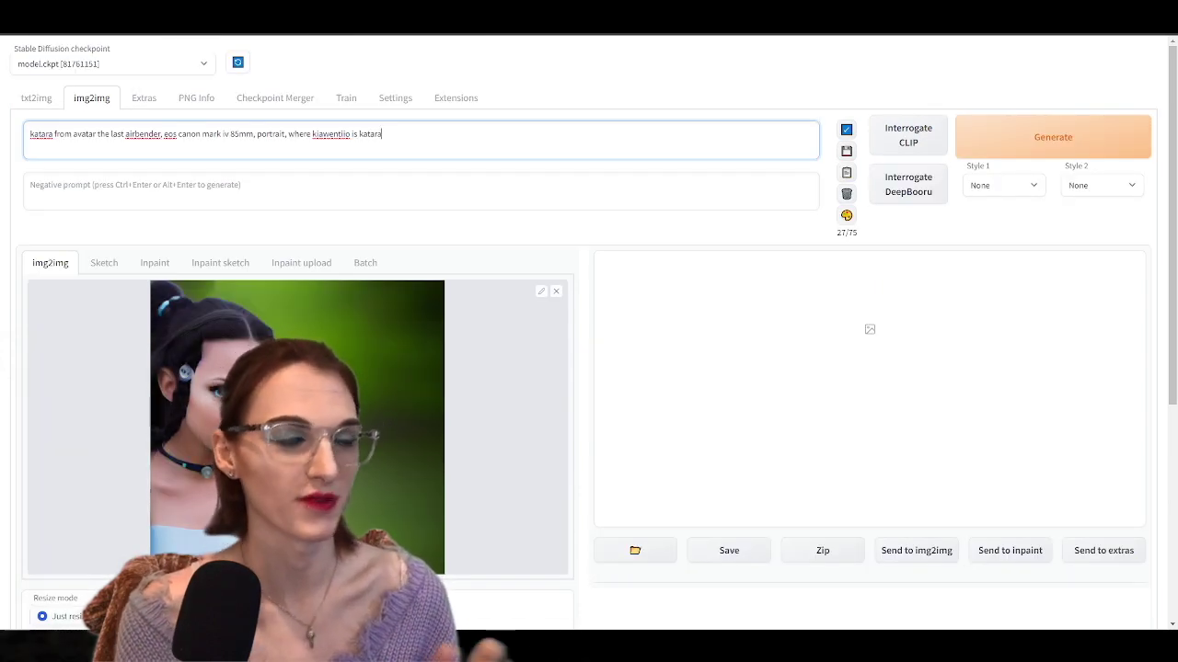
scroll(546, 226, down, 1)
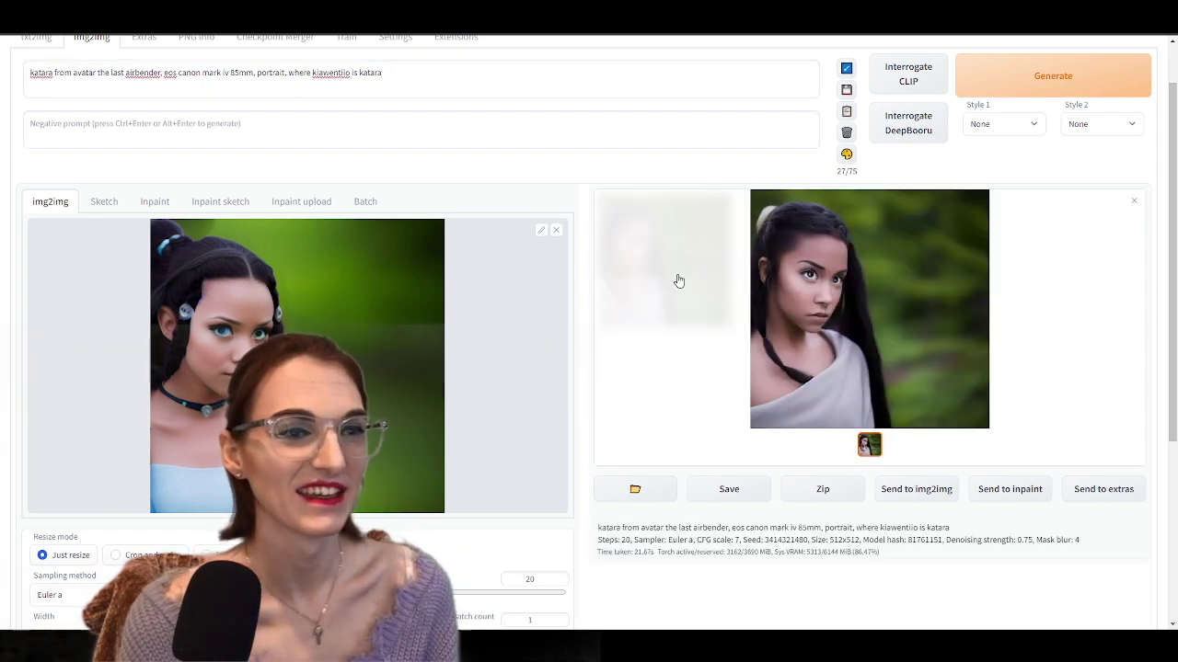
scroll(644, 313, down, 4)
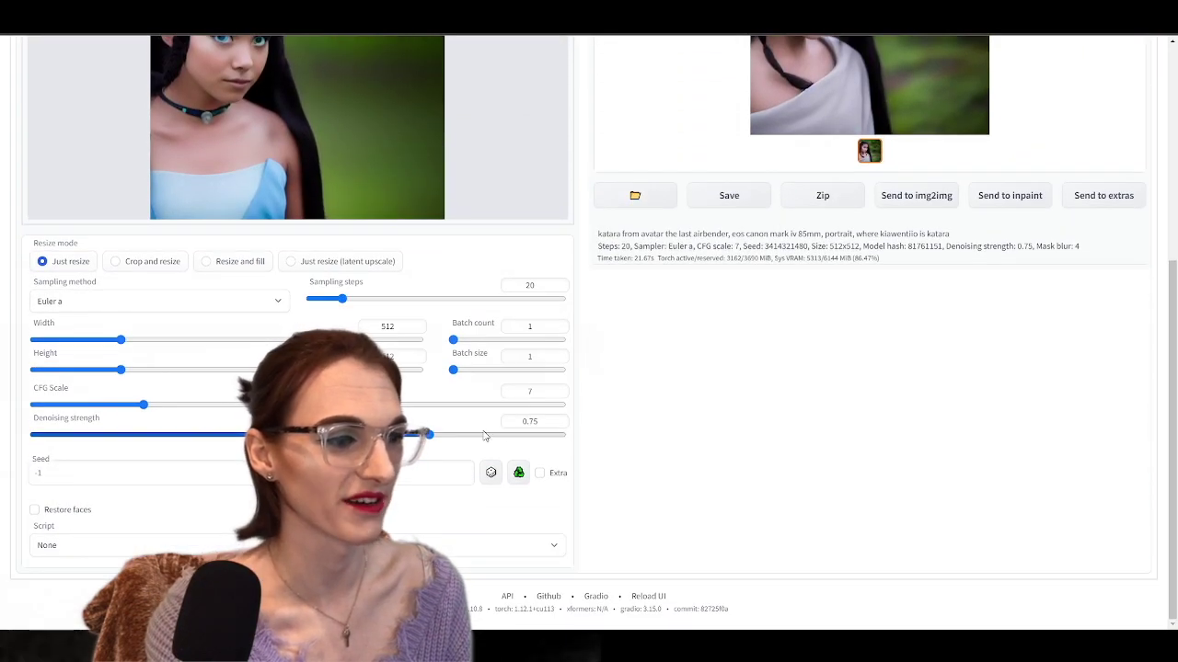
Step: Generate at denoising strength 0.3 and inspect the result enlarged
click(171, 435)
mouse_move(183, 442)
mouse_down()
mouse_move(211, 442)
mouse_move(194, 439)
mouse_up()
scroll(613, 392, up, 4)
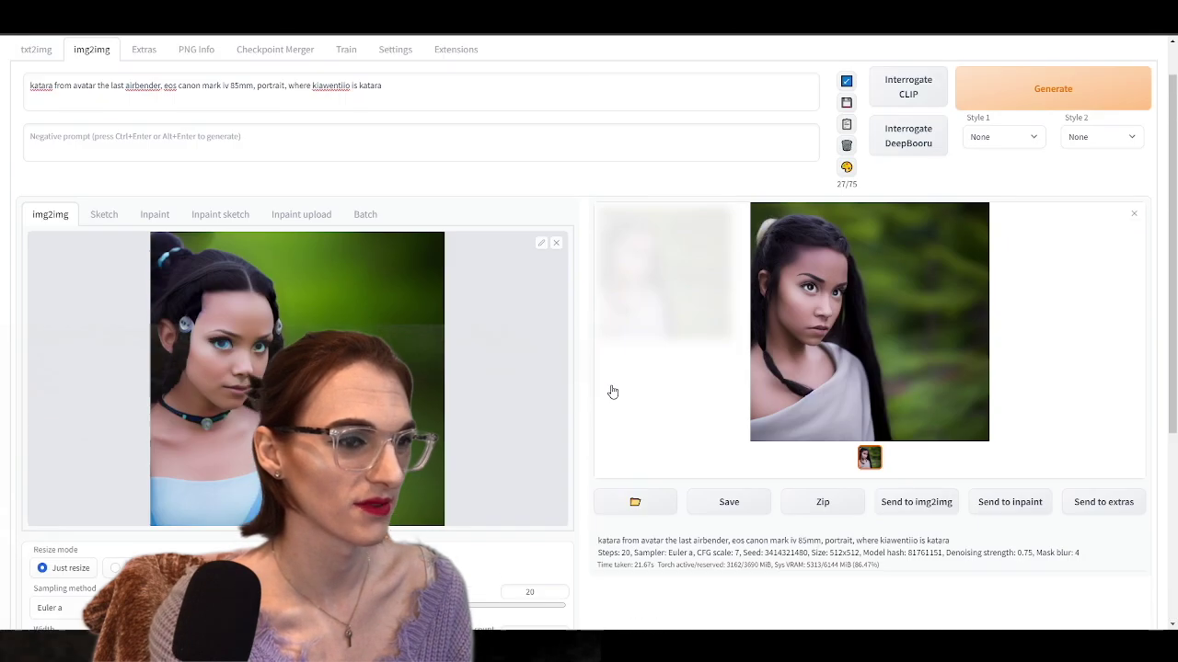
scroll(809, 313, down, 3)
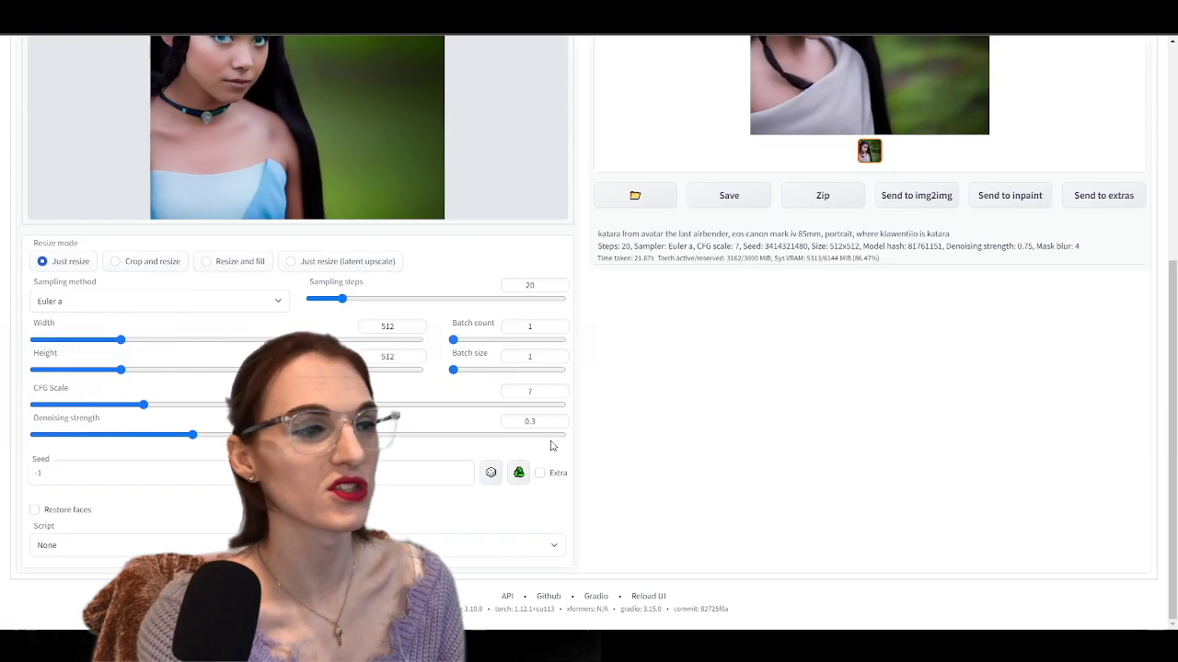
scroll(550, 445, up, 3)
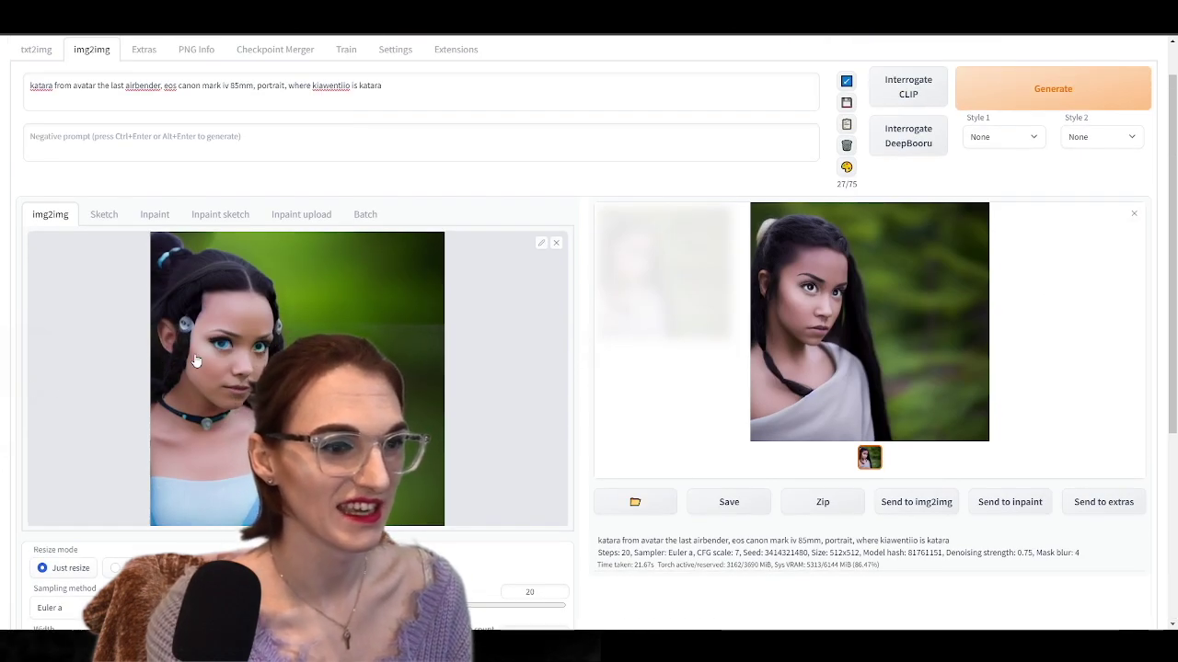
click(1033, 93)
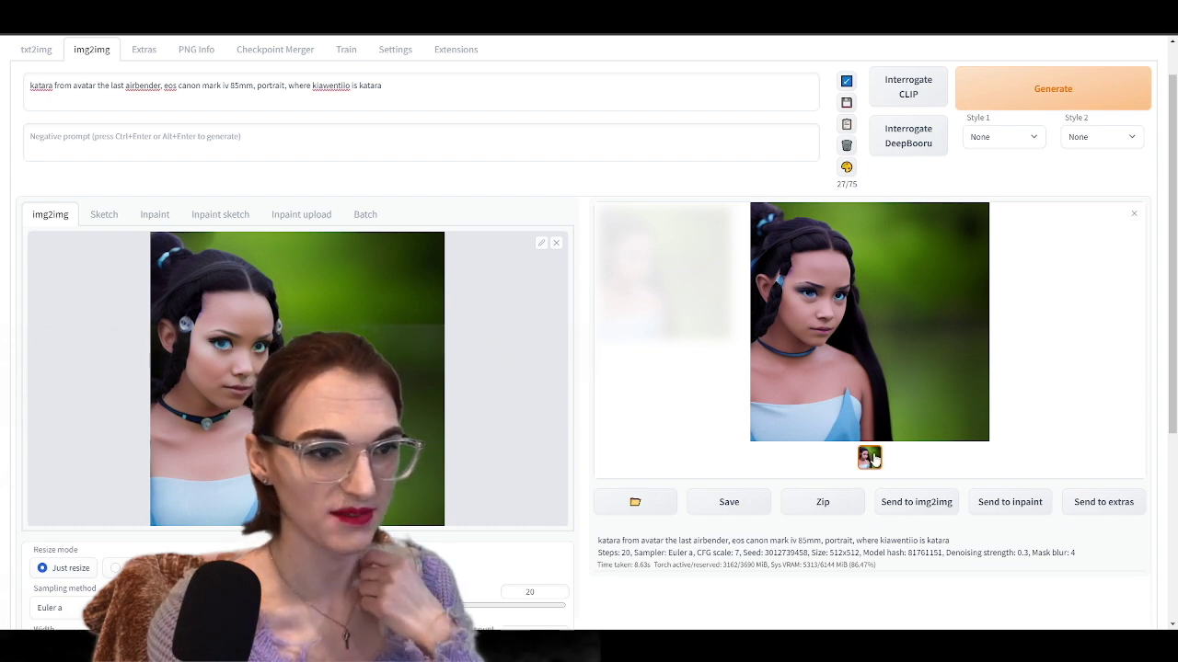
click(948, 317)
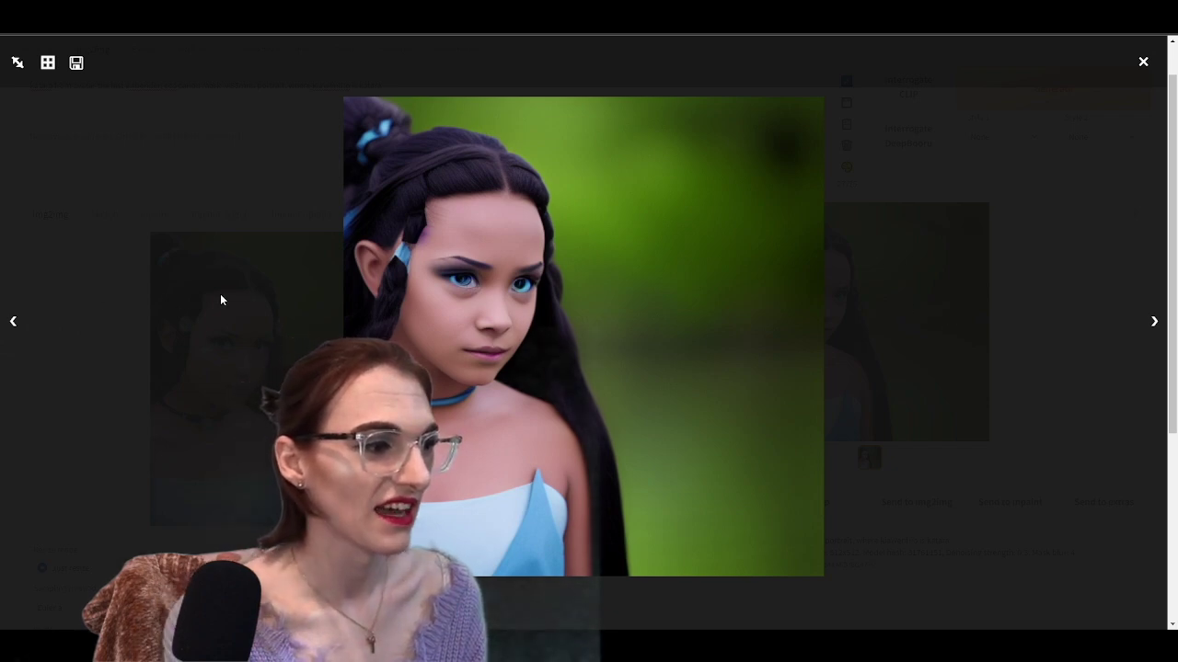
click(300, 282)
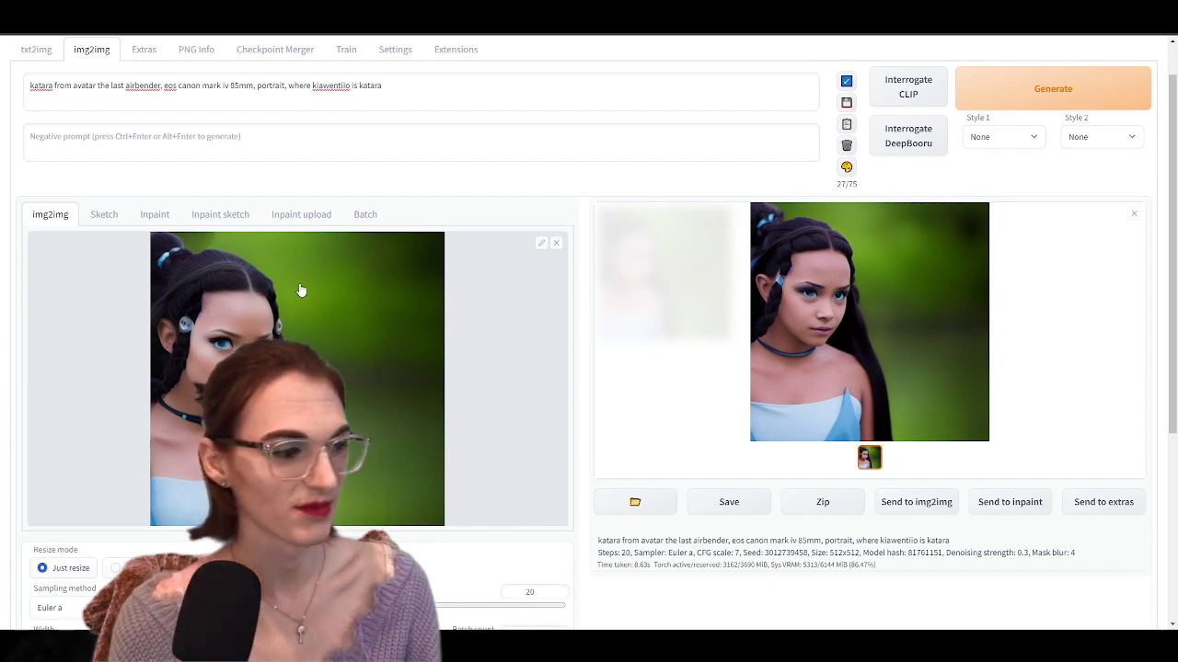
Step: Drag denoising strength down to 0.14 and inspect the new output in the lightbox
scroll(300, 292, down, 3)
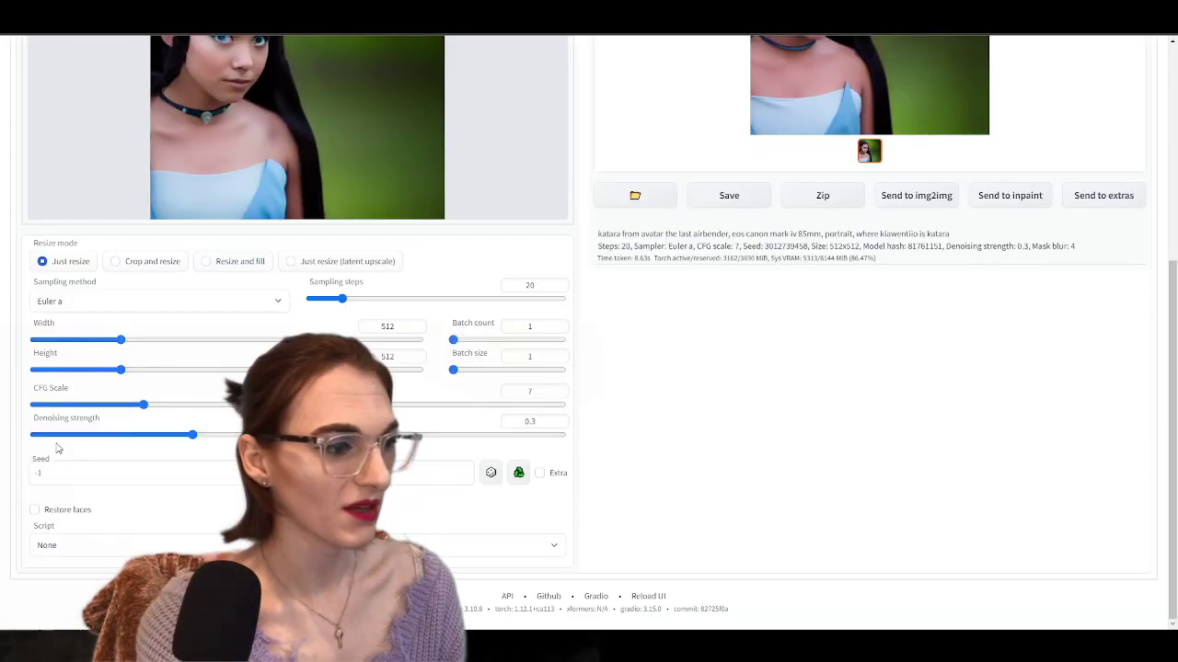
drag(119, 445, 107, 439)
scroll(945, 384, up, 4)
click(945, 384)
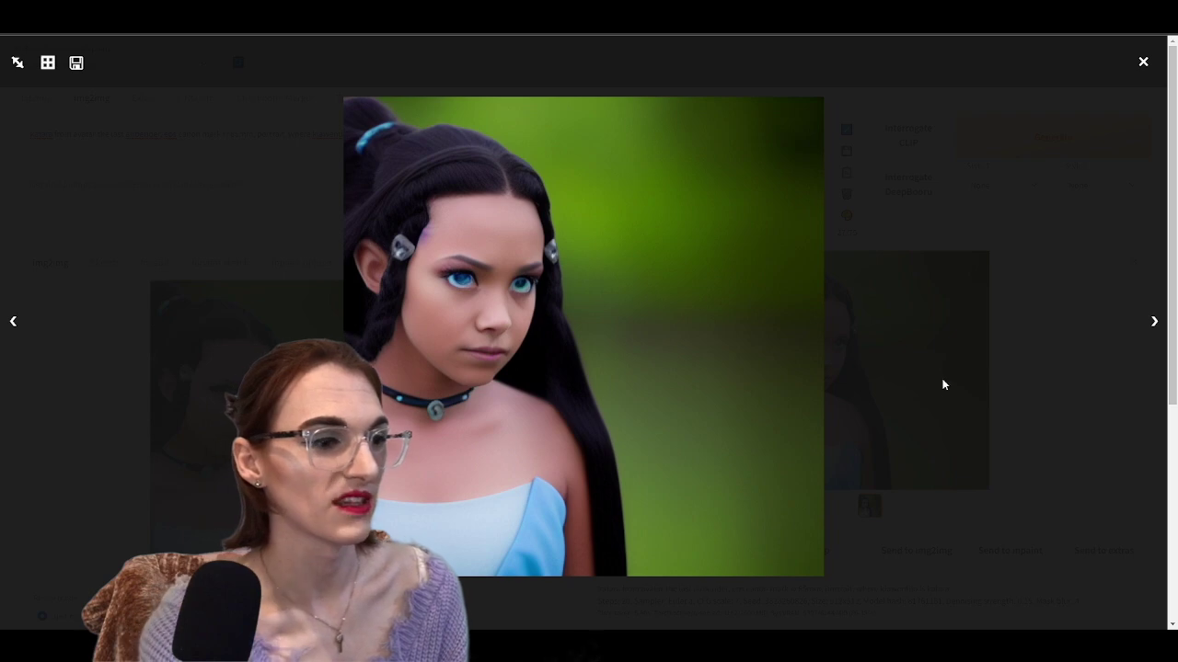
click(912, 405)
scroll(920, 368, down, 1)
click(948, 313)
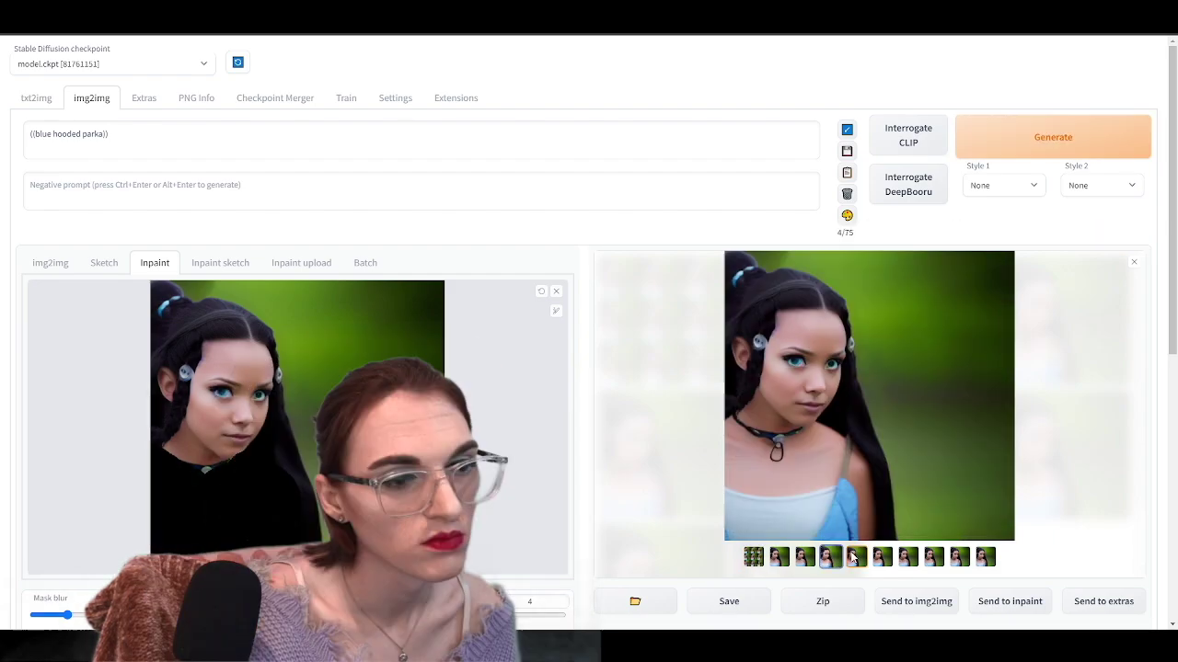
Step: Open the finished ((blue hooded parka)) inpaint result full screen
click(904, 457)
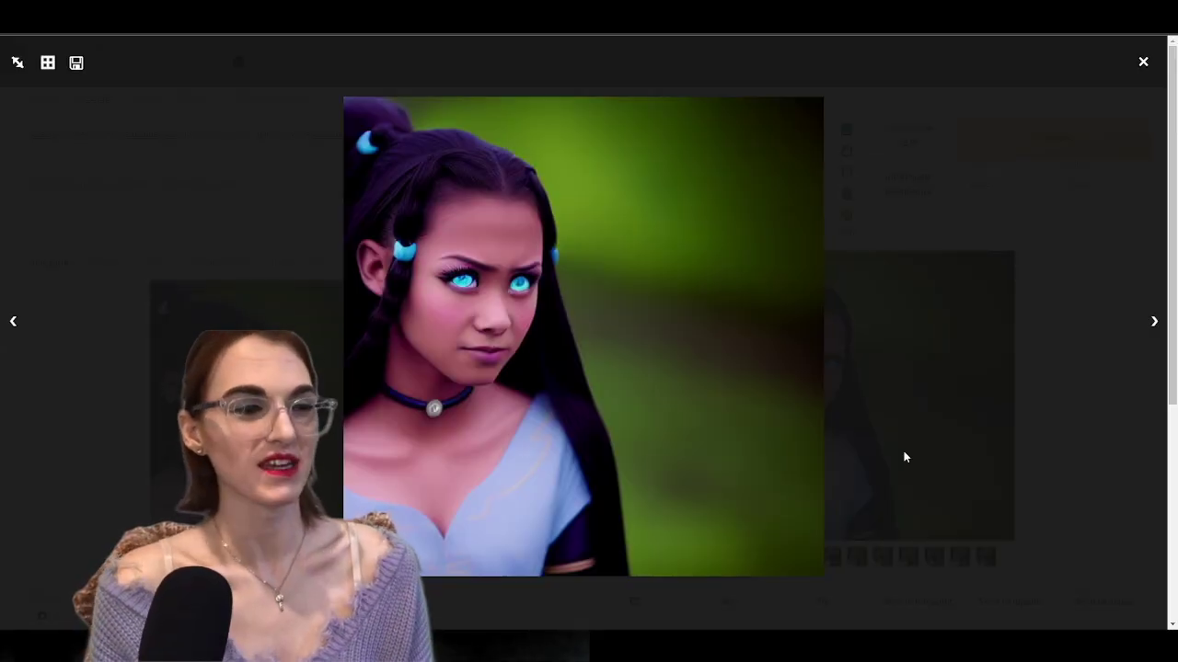